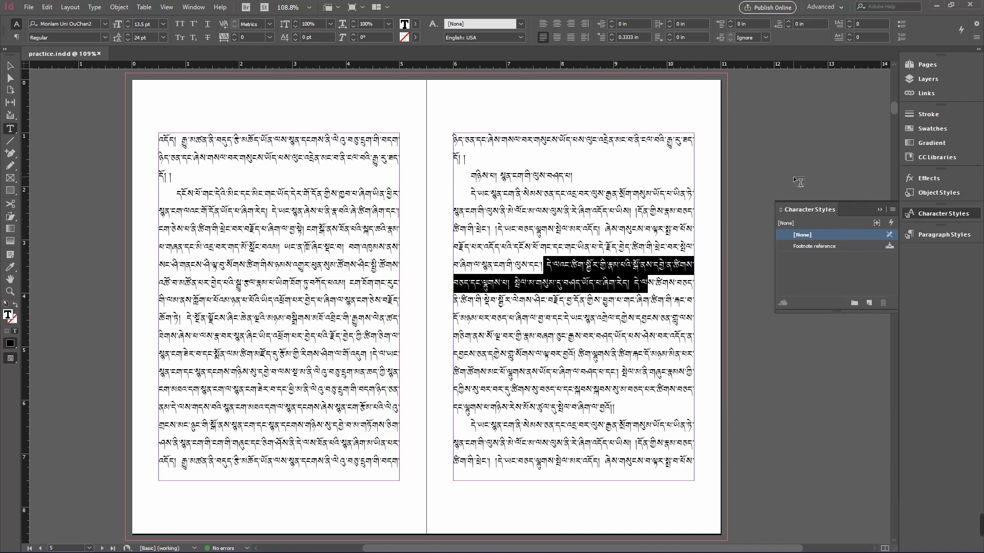
- Clear the style overrides from the whole paragraph below the indented heading on the right page
{"action": "left_click", "coordinate": [798, 181]}
{"action": "left_click", "coordinate": [932, 214]}
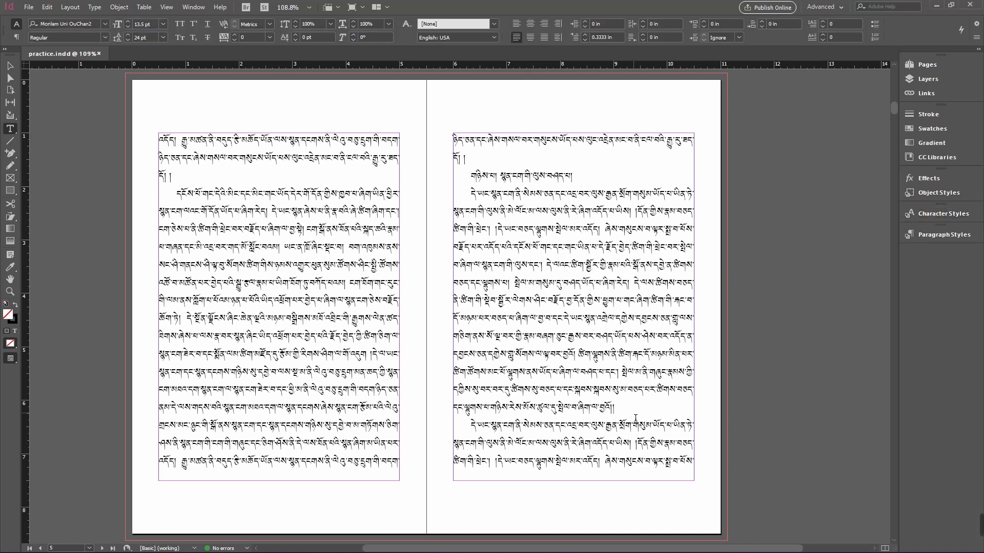
{"action": "left_click_drag", "start_coordinate": [635, 419], "coordinate": [470, 195]}
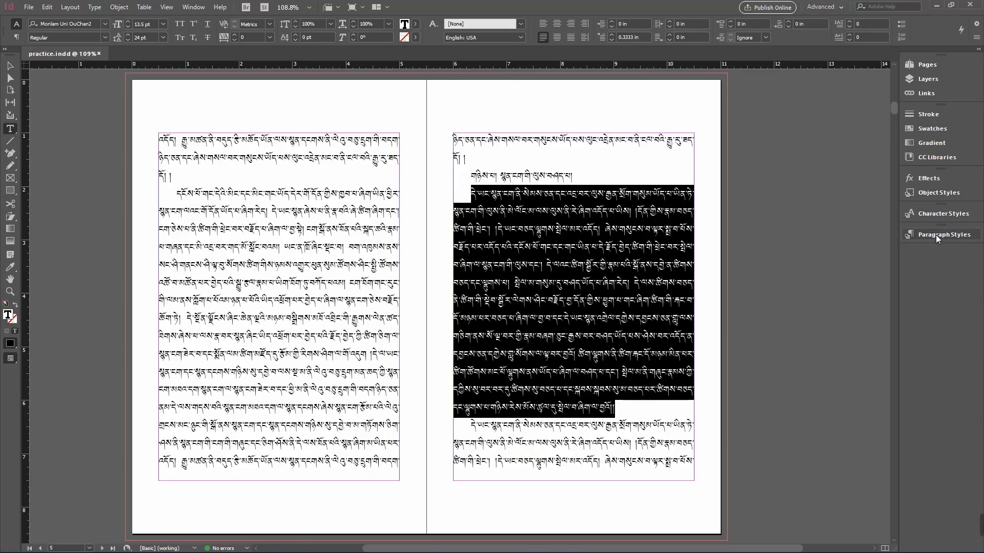
{"action": "left_click", "coordinate": [939, 235]}
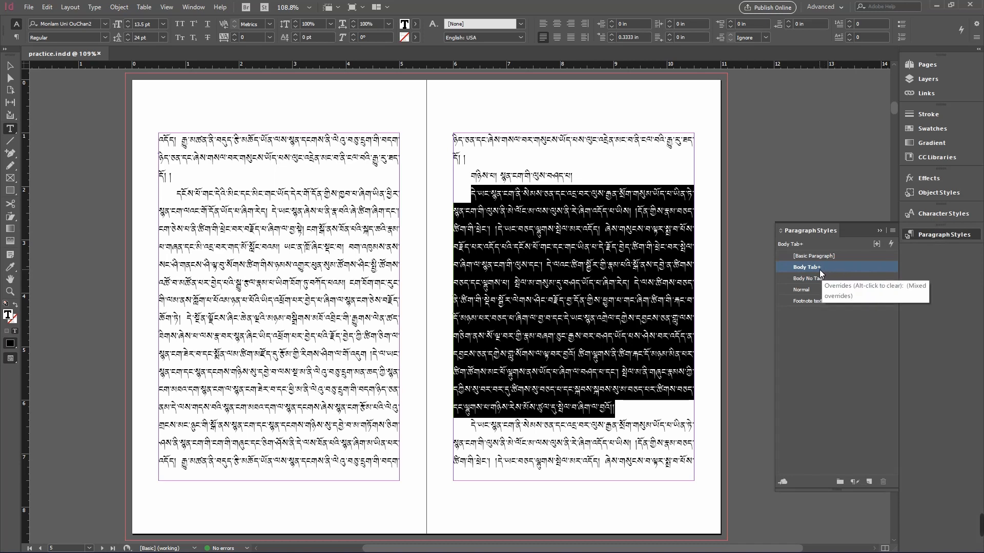
{"action": "left_click", "coordinate": [859, 482]}
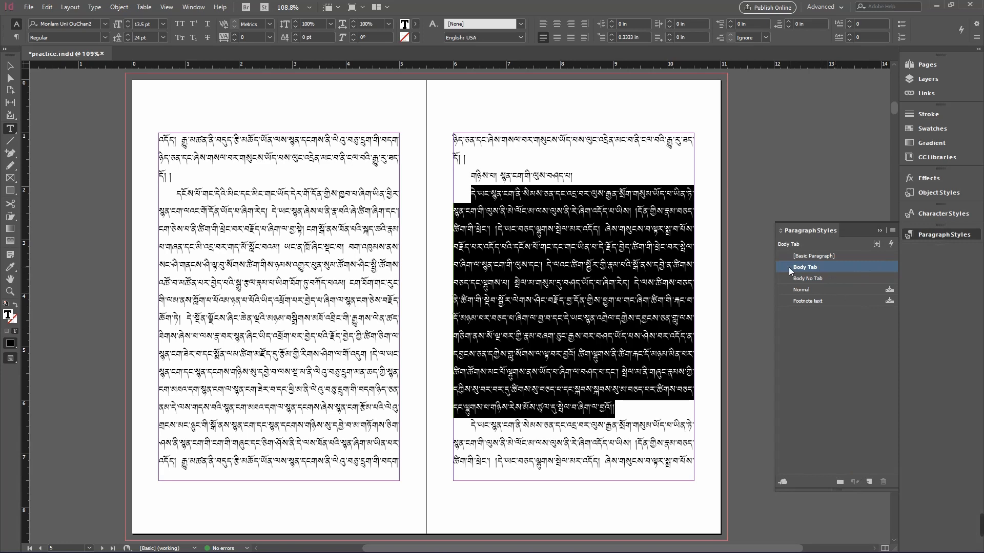
- Duplicate the Body Tab paragraph style and name the copy yingchung
{"action": "right_click", "coordinate": [834, 267]}
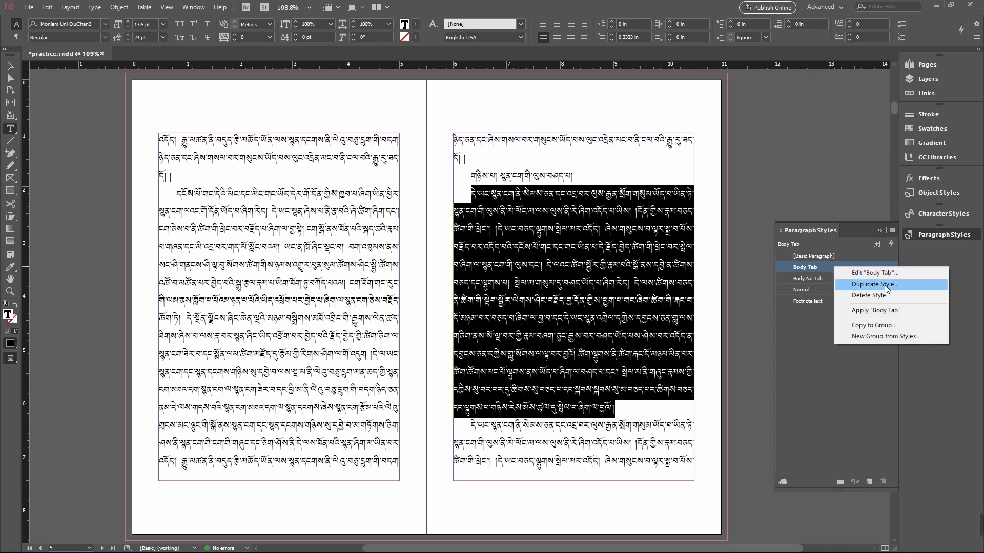
{"action": "left_click", "coordinate": [867, 285]}
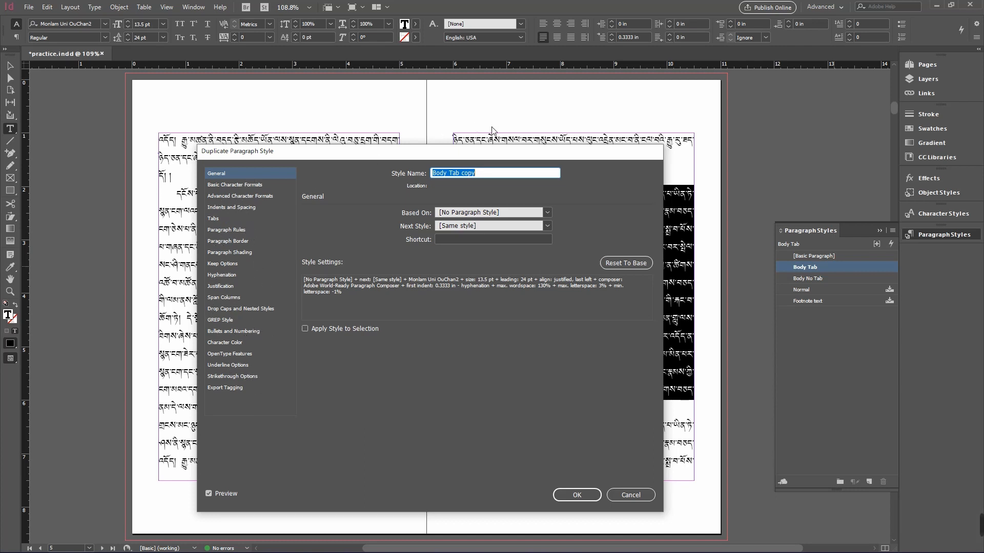
{"action": "type", "text": "yingchung"}
- Set the yingchung paragraph style's font size to 10 pt and leading to 20 pt, then save it
{"action": "left_click", "coordinate": [242, 186]}
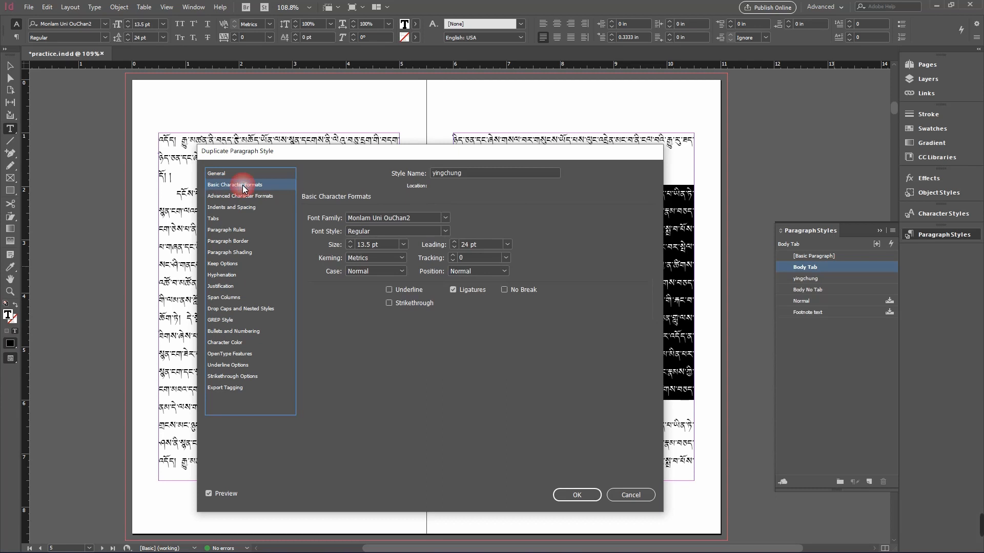
{"action": "left_click", "coordinate": [352, 248]}
{"action": "left_click_drag", "start_coordinate": [464, 155], "coordinate": [302, 100]}
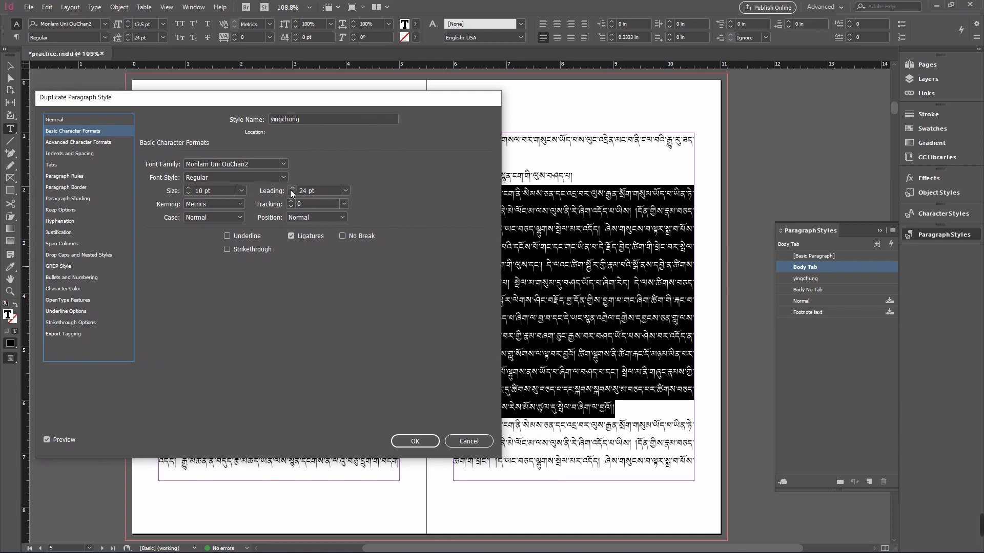
{"action": "left_click_drag", "start_coordinate": [396, 102], "coordinate": [327, 89]}
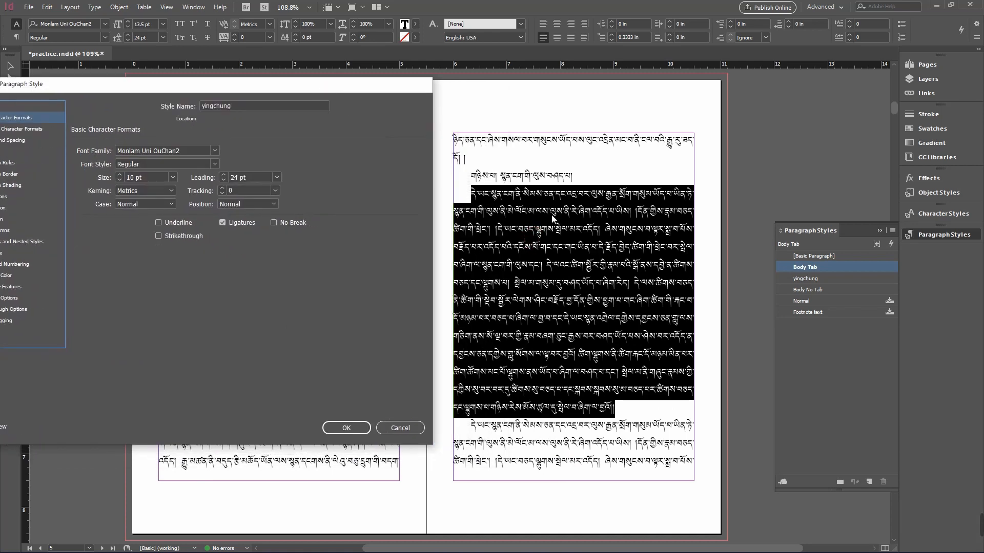
{"action": "left_click", "coordinate": [224, 180]}
{"action": "left_click_drag", "start_coordinate": [212, 88], "coordinate": [277, 102]}
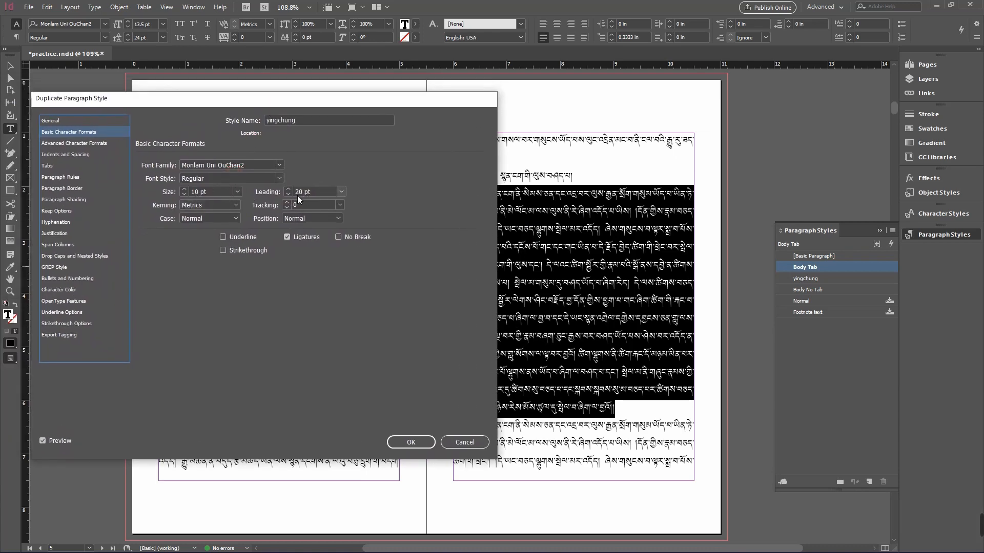
{"action": "left_click", "coordinate": [411, 442]}
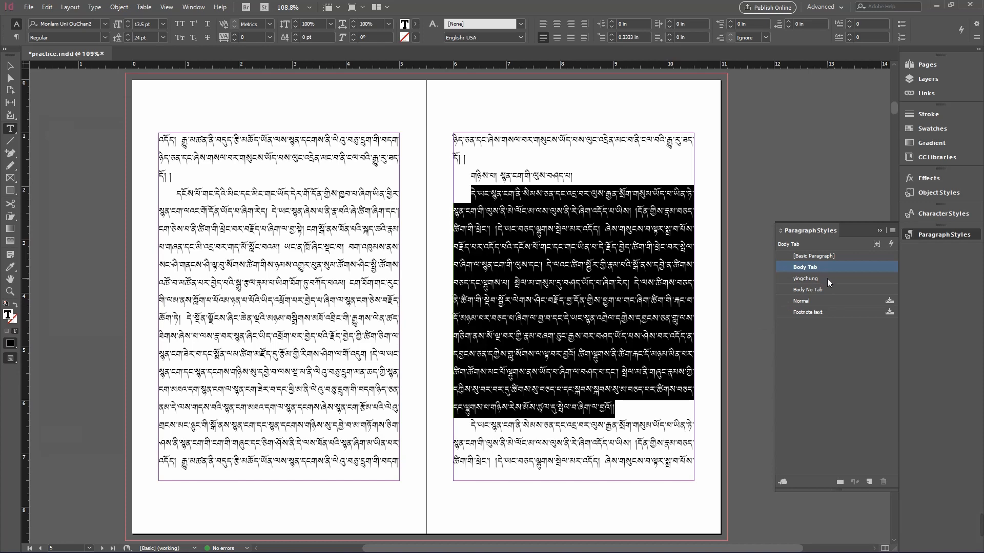
{"action": "left_click", "coordinate": [594, 290]}
{"action": "left_click_drag", "start_coordinate": [473, 197], "coordinate": [651, 411]}
{"action": "left_click", "coordinate": [648, 411]}
{"action": "left_click_drag", "start_coordinate": [586, 303], "coordinate": [591, 319]}
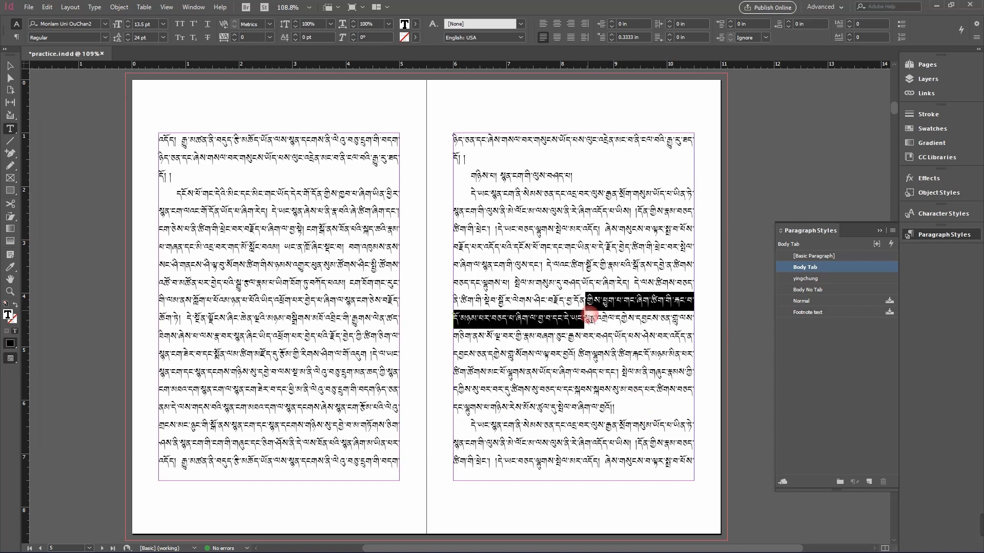
{"action": "left_click", "coordinate": [591, 319]}
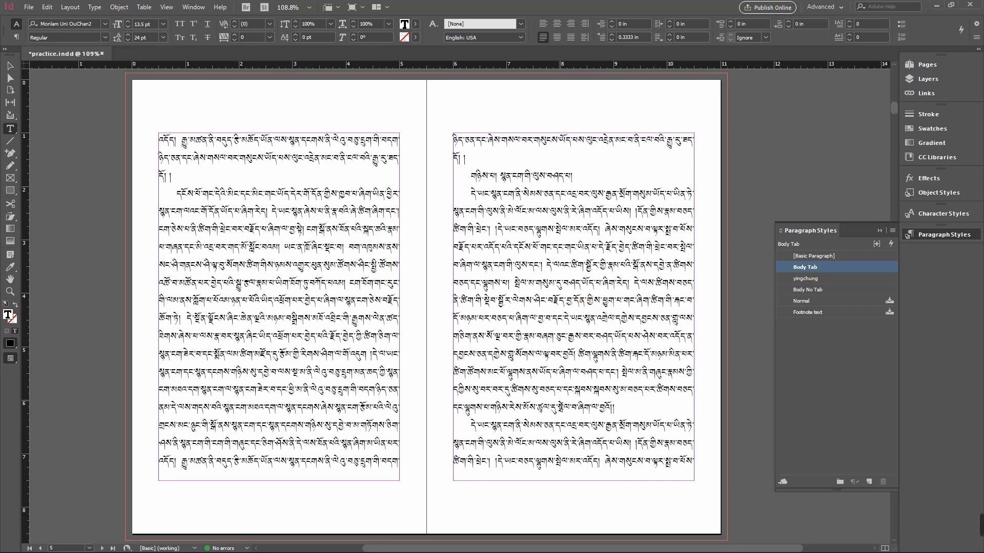
{"action": "left_click_drag", "start_coordinate": [542, 265], "coordinate": [660, 319]}
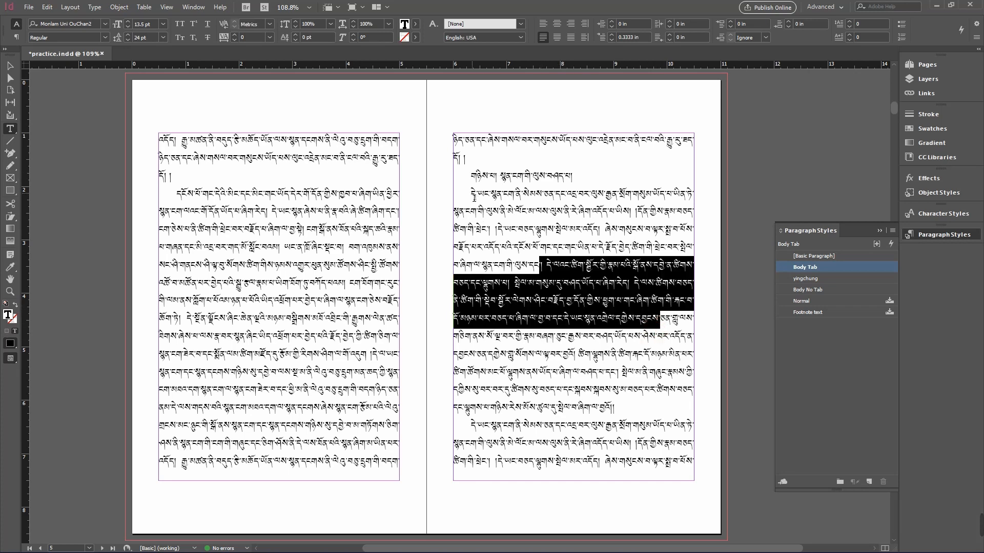
- Move the yingchung paragraph style below Body No Tab and apply it to the paragraph under the right page's heading
{"action": "left_click", "coordinate": [557, 247]}
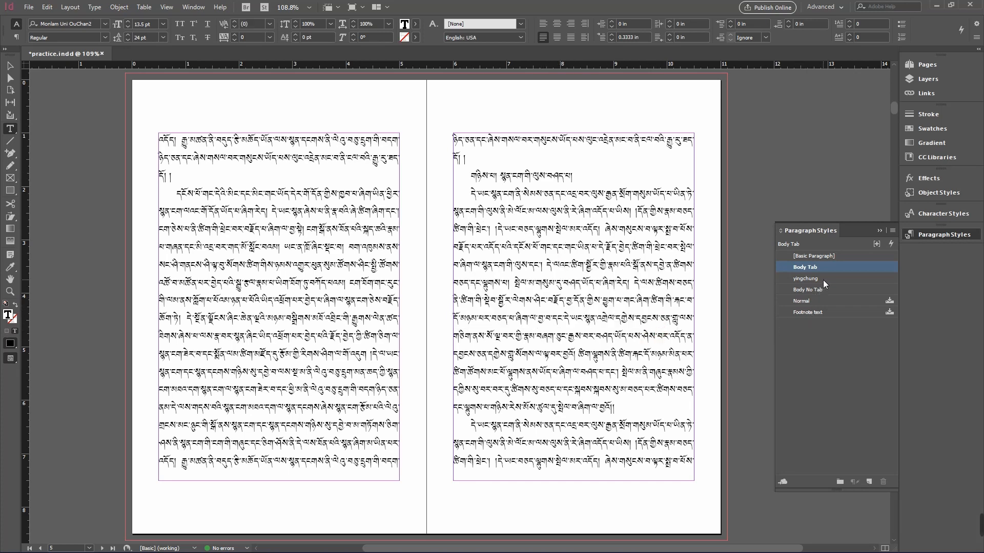
{"action": "left_click_drag", "start_coordinate": [823, 278], "coordinate": [830, 302]}
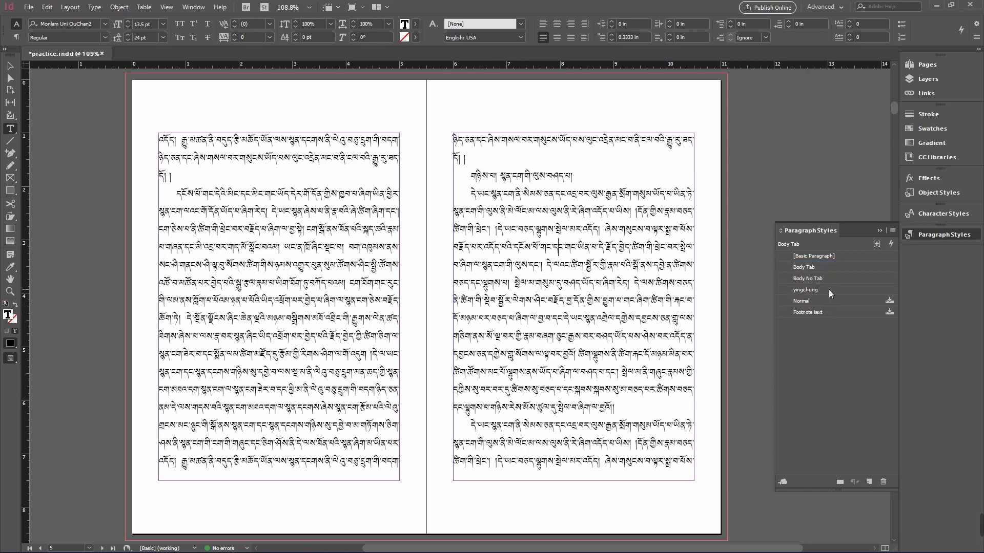
{"action": "left_click", "coordinate": [828, 290]}
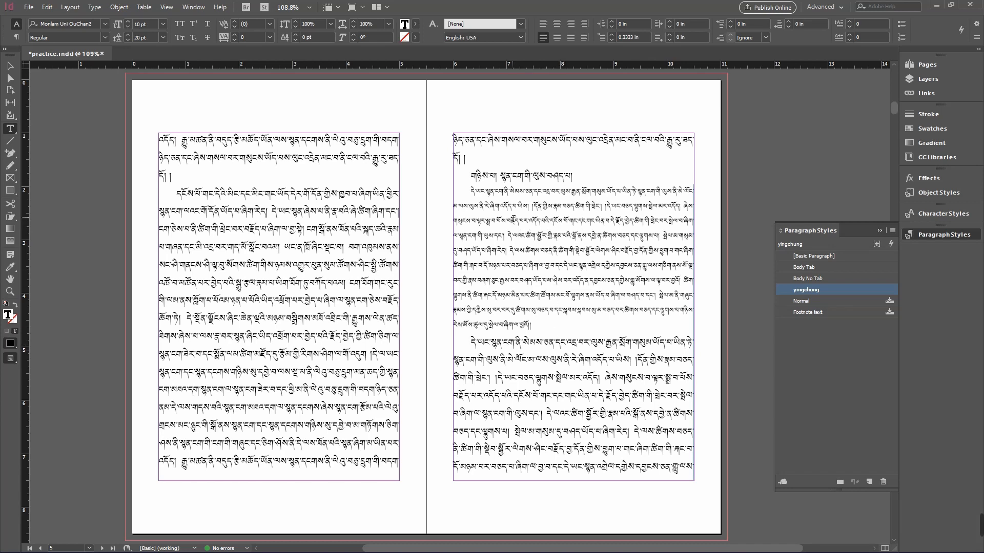
{"action": "left_click_drag", "start_coordinate": [472, 192], "coordinate": [568, 330]}
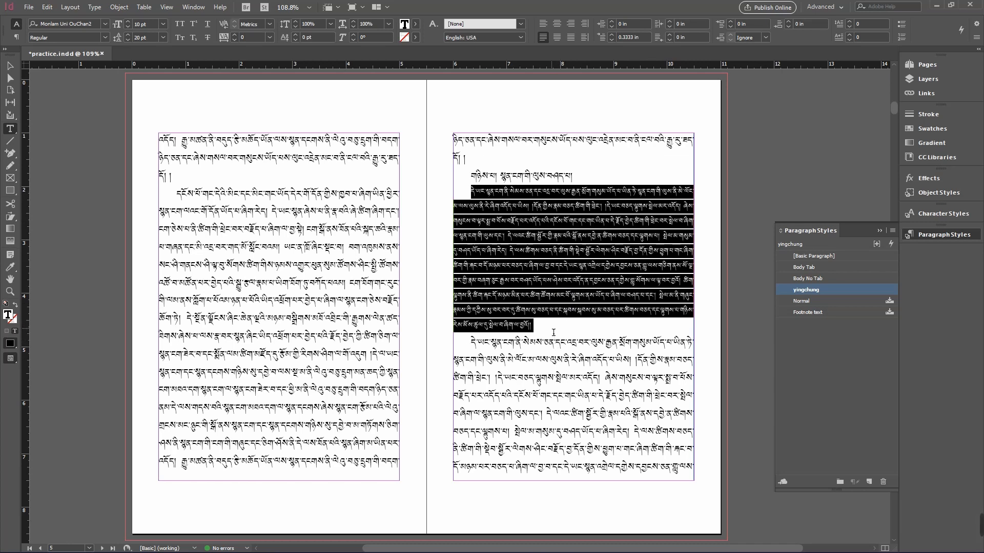
{"action": "left_click", "coordinate": [554, 332]}
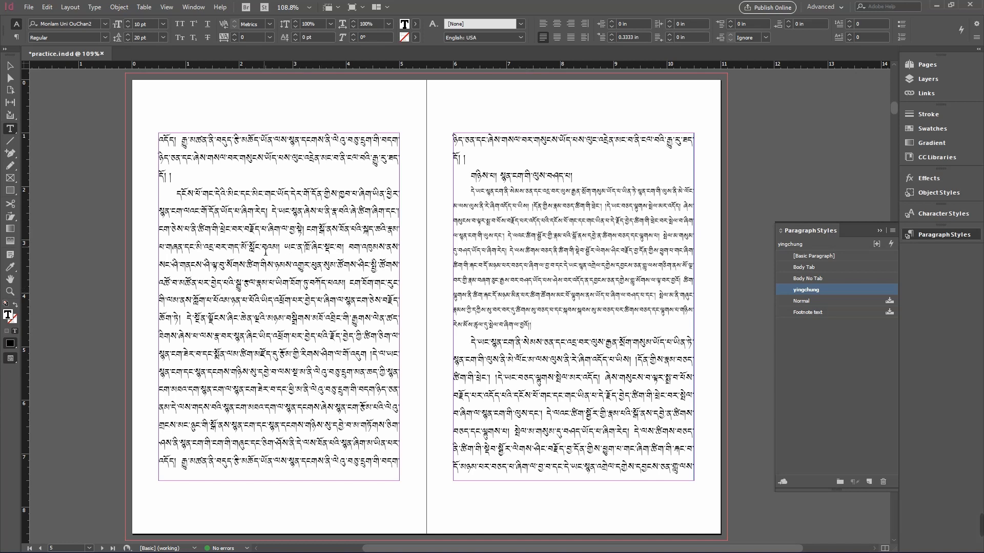
{"action": "left_click_drag", "start_coordinate": [265, 251], "coordinate": [311, 333]}
{"action": "left_click_drag", "start_coordinate": [512, 236], "coordinate": [568, 292]}
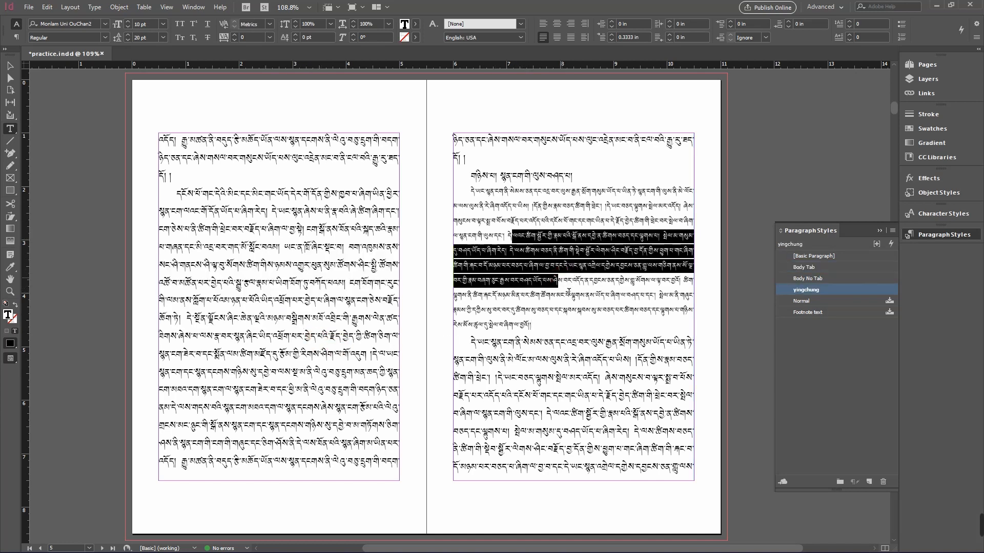
{"action": "left_click", "coordinate": [560, 324]}
{"action": "left_click_drag", "start_coordinate": [539, 324], "coordinate": [471, 193]}
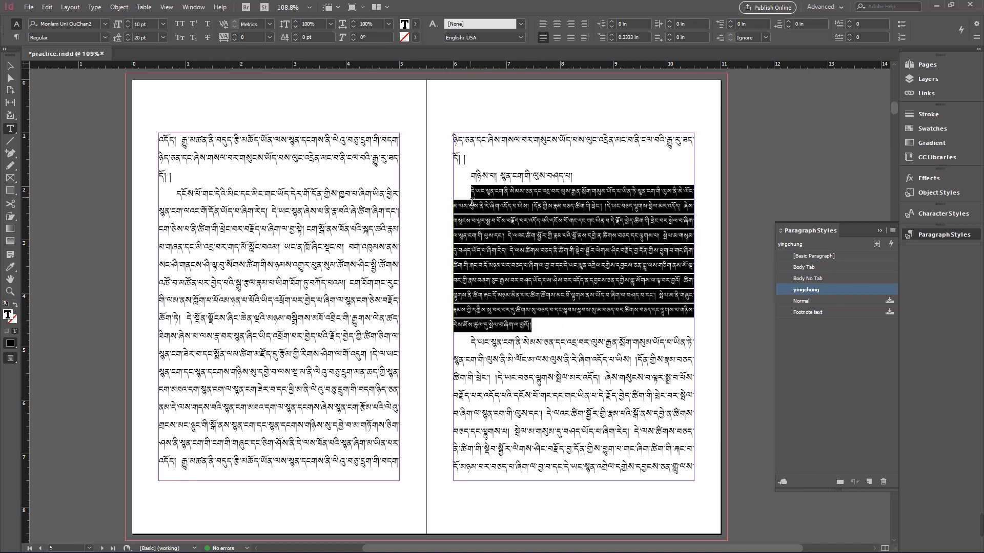
{"action": "left_click", "coordinate": [472, 195]}
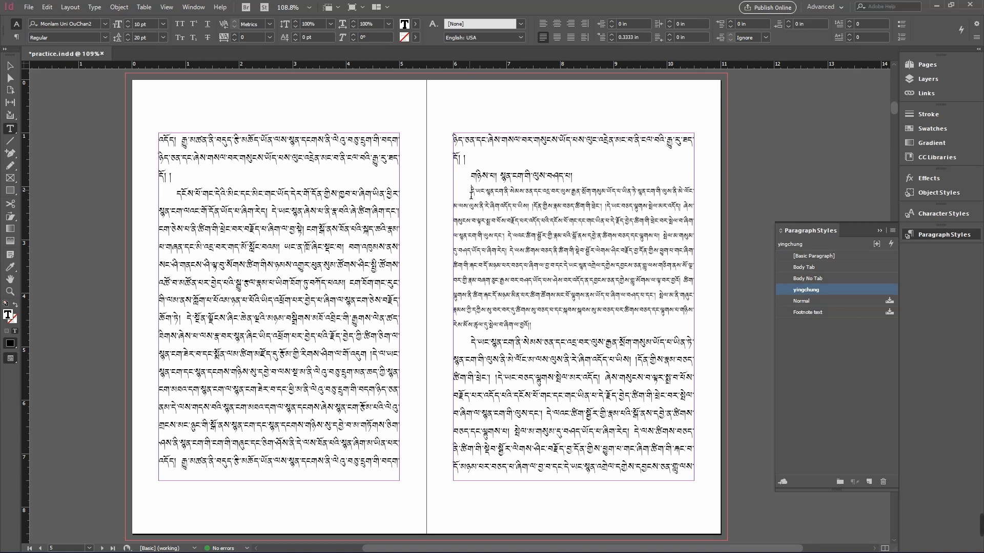
{"action": "left_click_drag", "start_coordinate": [478, 203], "coordinate": [560, 323]}
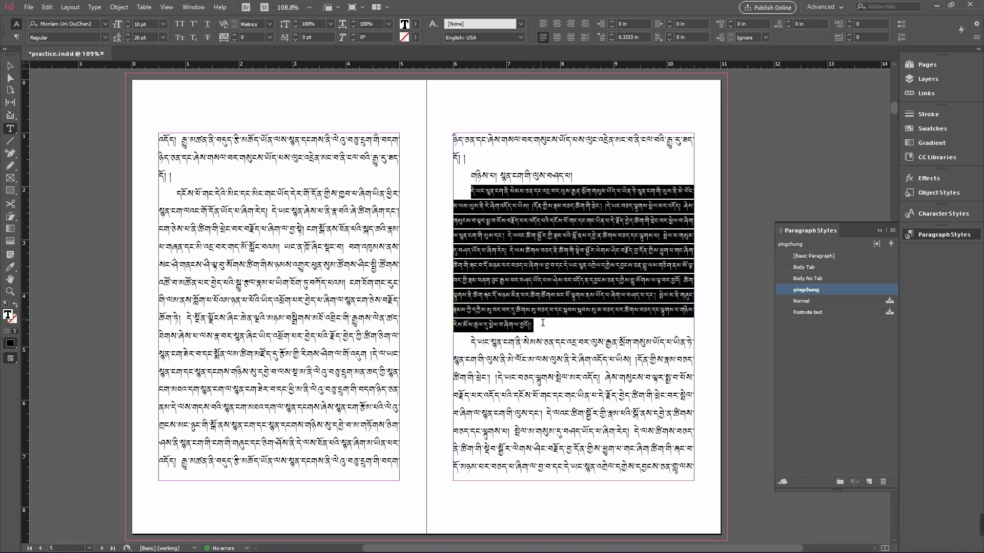
{"action": "left_click", "coordinate": [561, 334]}
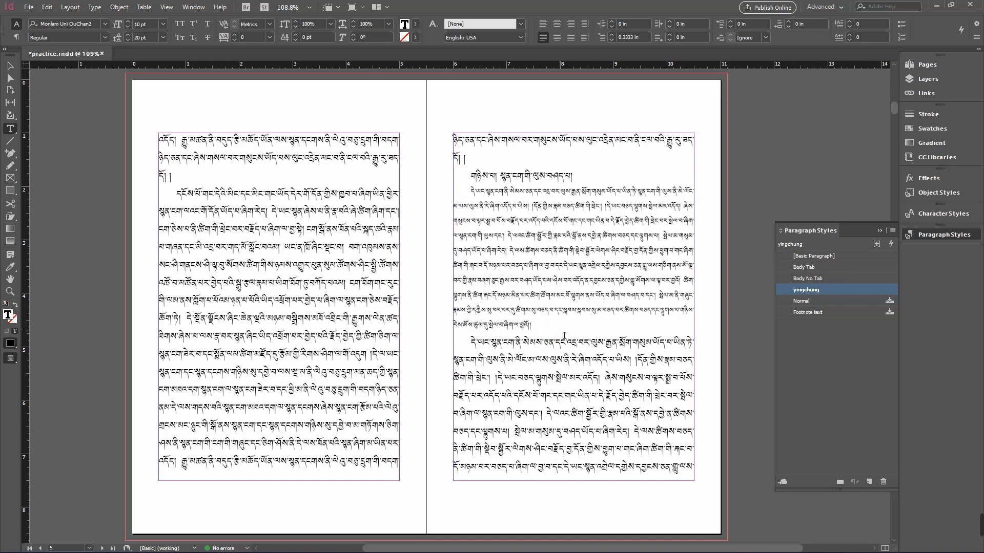
{"action": "left_click", "coordinate": [570, 362]}
{"action": "key", "text": "Up"}
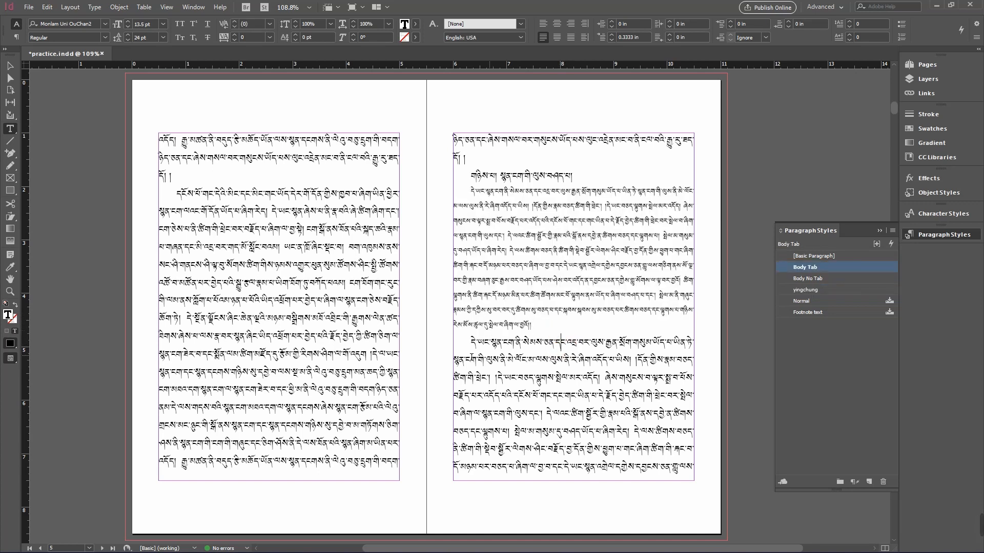
- Create a character style named yingchung for a passage of about three lines within the left page's long paragraph
{"action": "left_click_drag", "start_coordinate": [188, 320], "coordinate": [372, 361]}
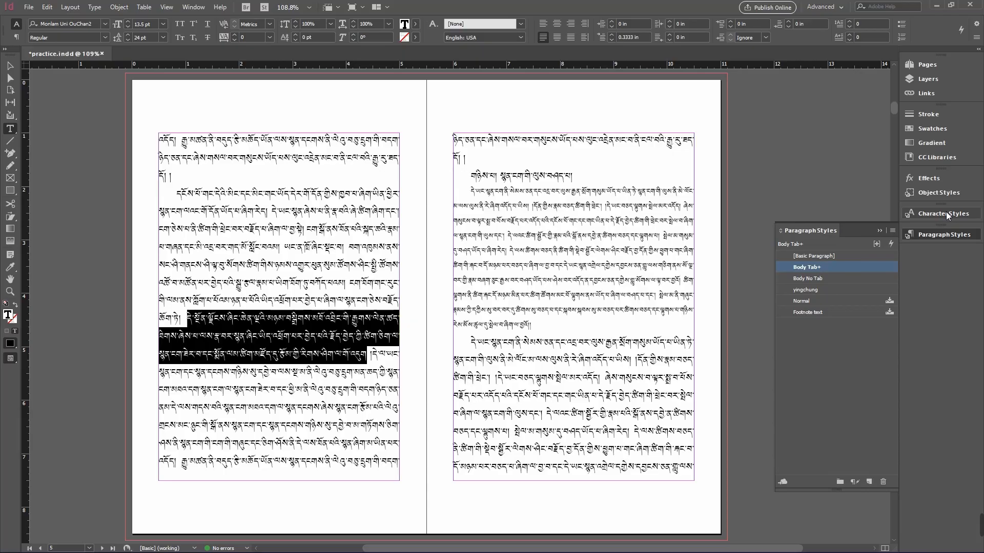
{"action": "left_click", "coordinate": [946, 214]}
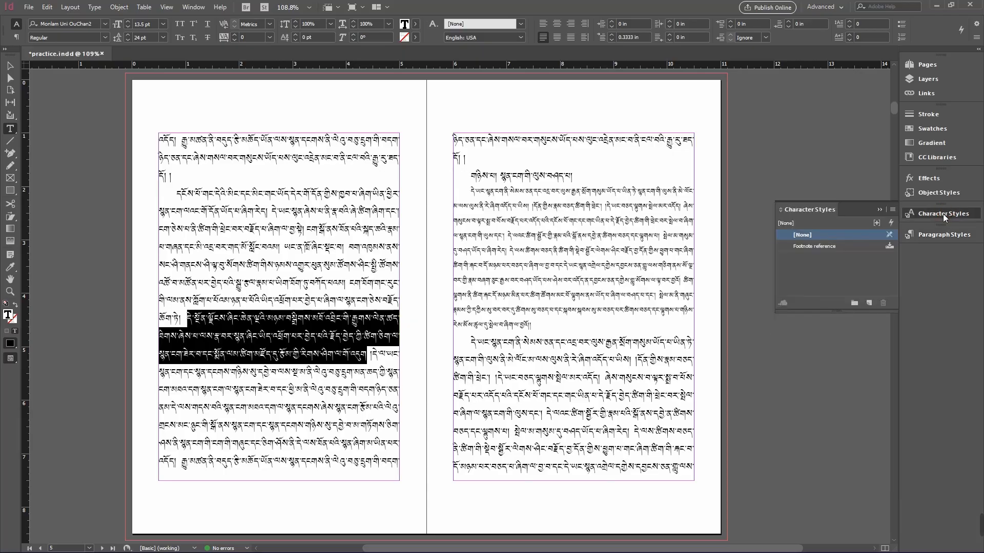
{"action": "left_click", "coordinate": [869, 304]}
{"action": "double_click", "coordinate": [844, 255]}
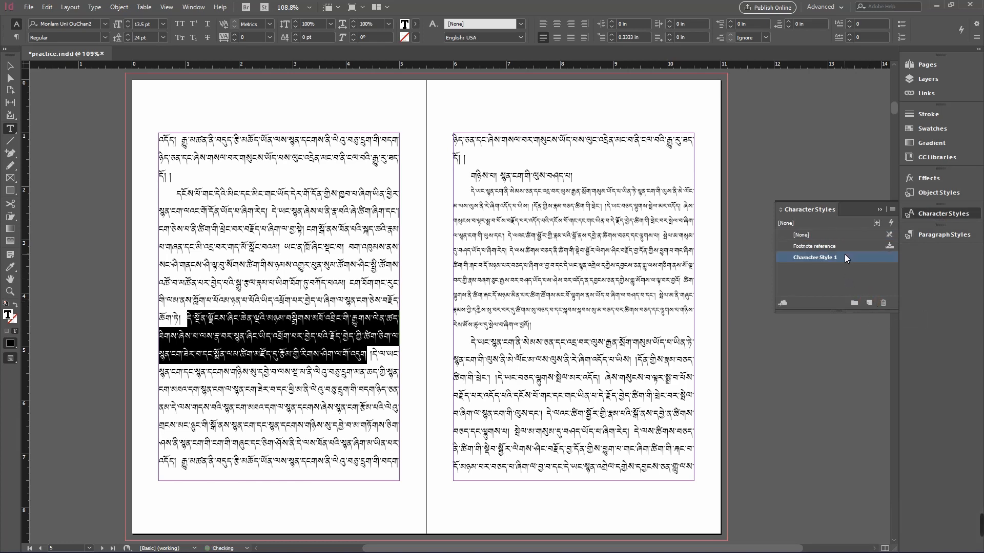
{"action": "type", "text": "yingchung"}
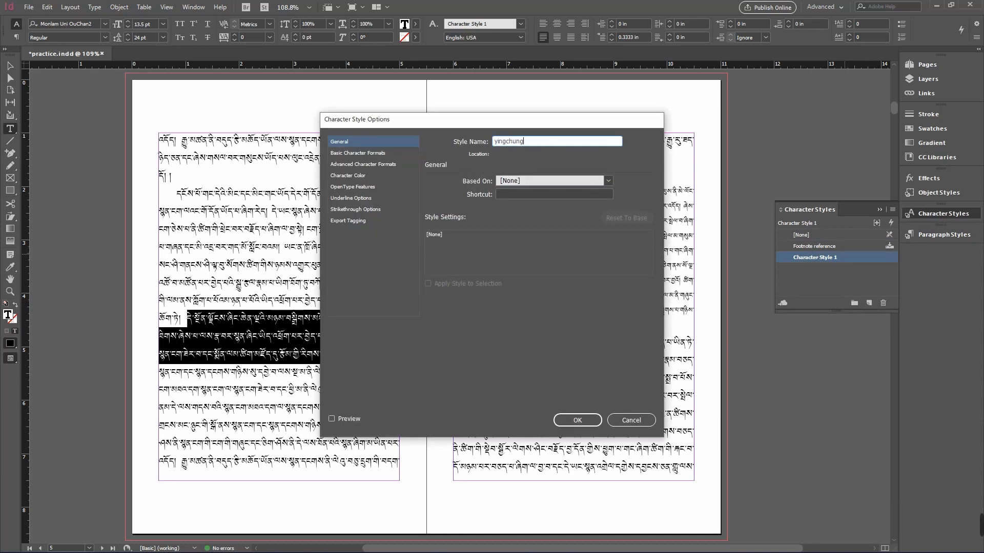
- Set the yingchung character style's font size to 10 pt, leave its leading empty, and save it
{"action": "left_click_drag", "start_coordinate": [439, 122], "coordinate": [535, 127]}
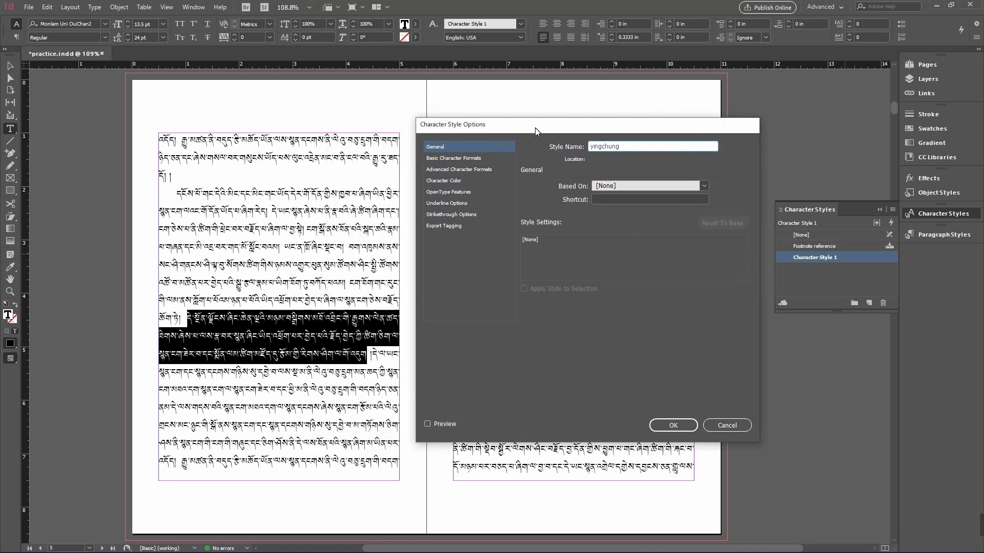
{"action": "left_click", "coordinate": [462, 159]}
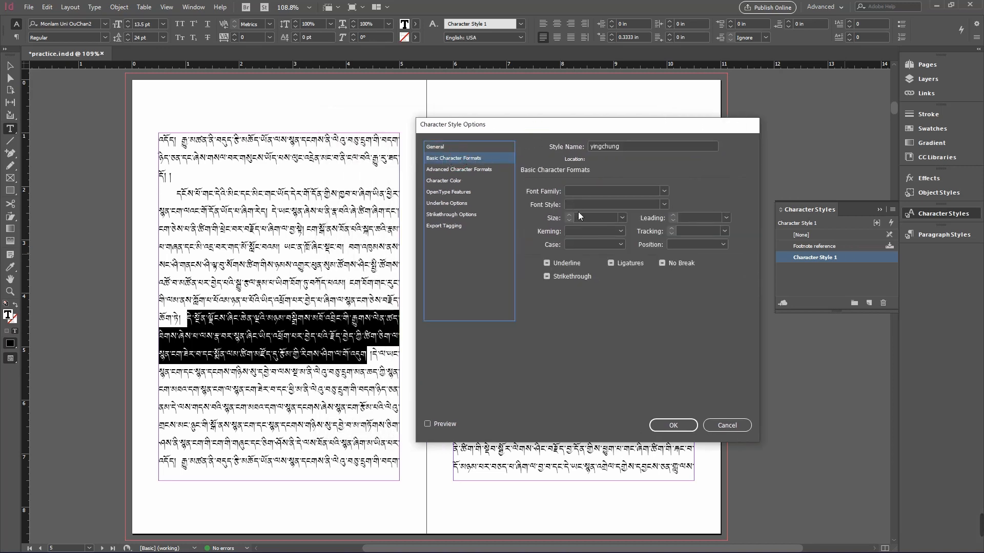
{"action": "left_click", "coordinate": [589, 219]}
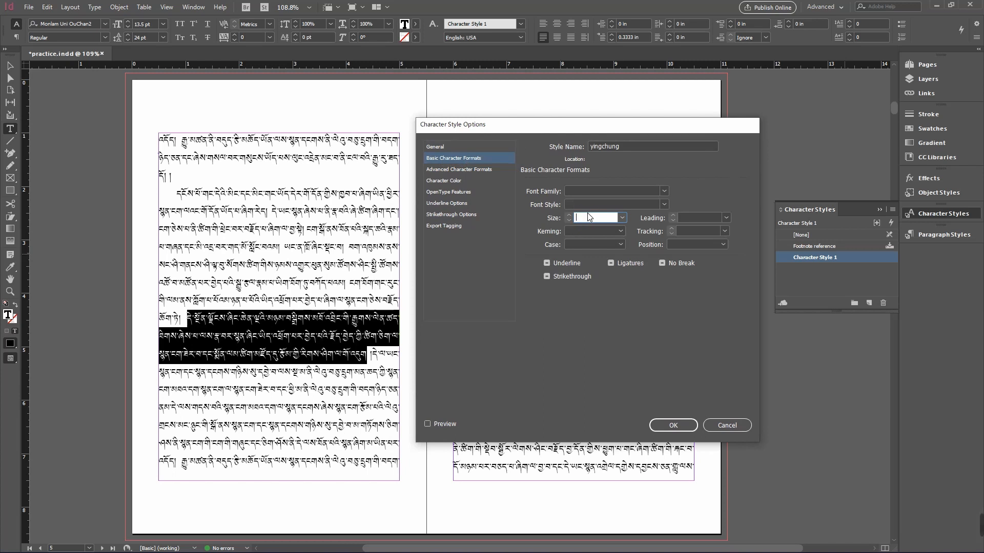
{"action": "type", "text": "10"}
{"action": "left_click", "coordinate": [696, 222]}
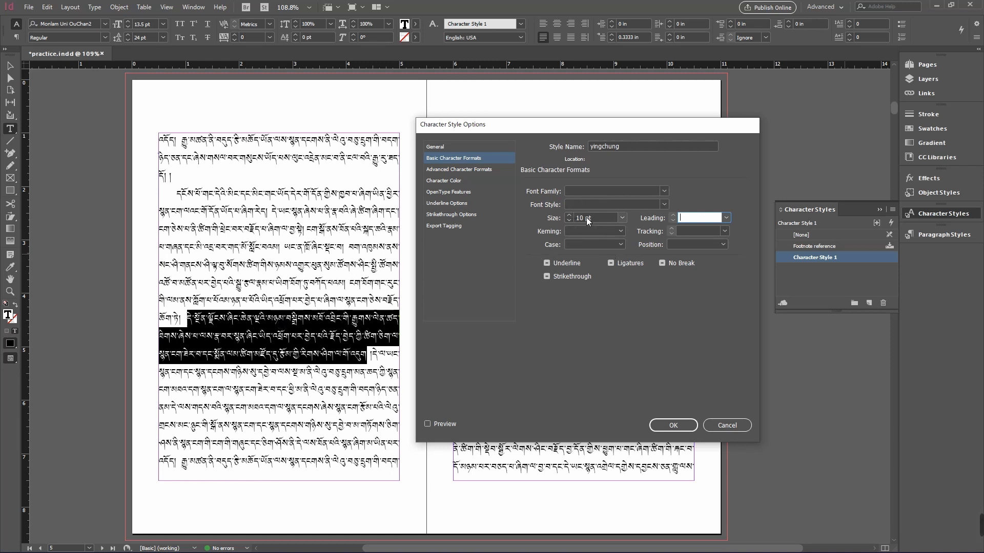
{"action": "left_click", "coordinate": [674, 426]}
- Review the yingchung character style's general settings and basic character formats, and close its options
{"action": "left_click", "coordinate": [250, 319]}
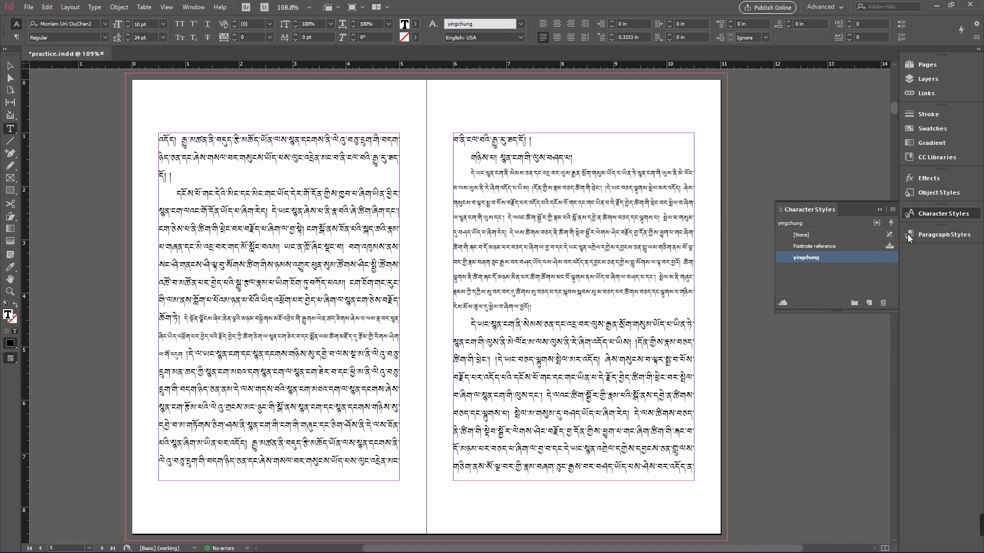
{"action": "double_click", "coordinate": [852, 257]}
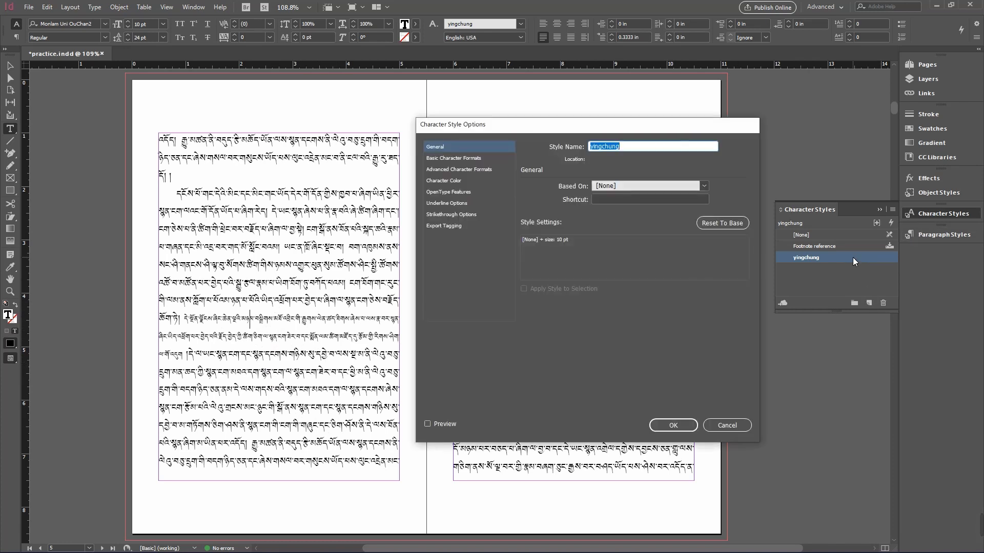
{"action": "left_click", "coordinate": [465, 157]}
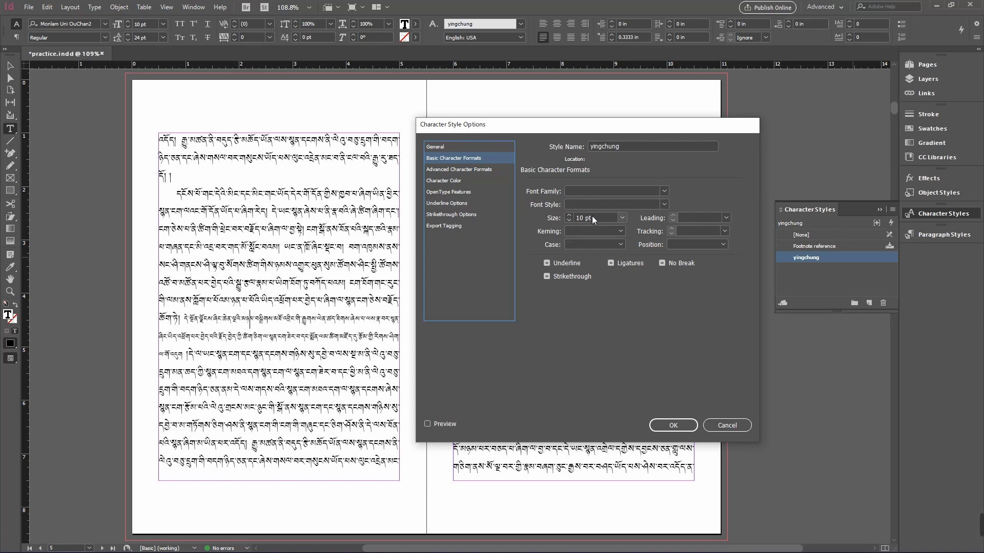
{"action": "left_click", "coordinate": [680, 425]}
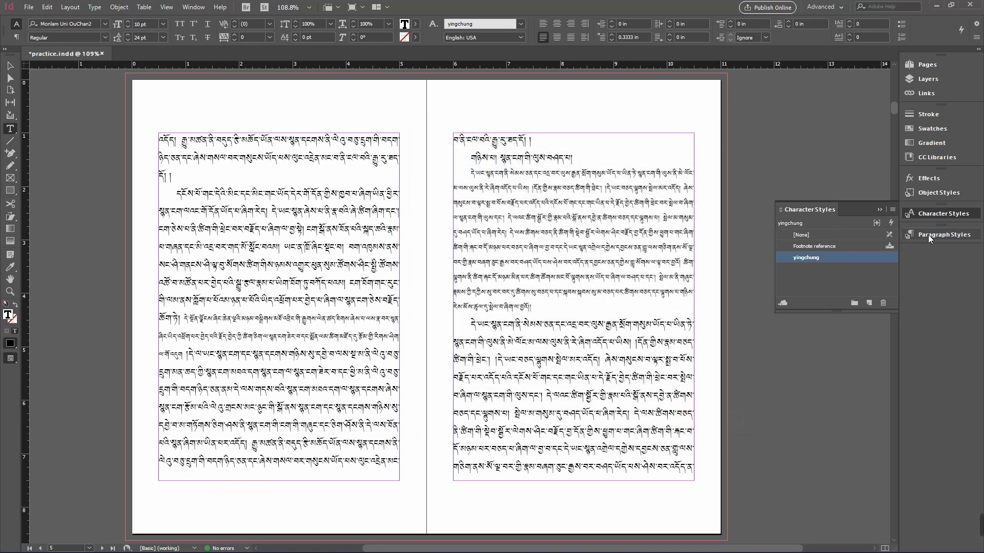
- Review the yingchung paragraph style's general settings and basic character formats, and close its options
{"action": "left_click", "coordinate": [927, 235]}
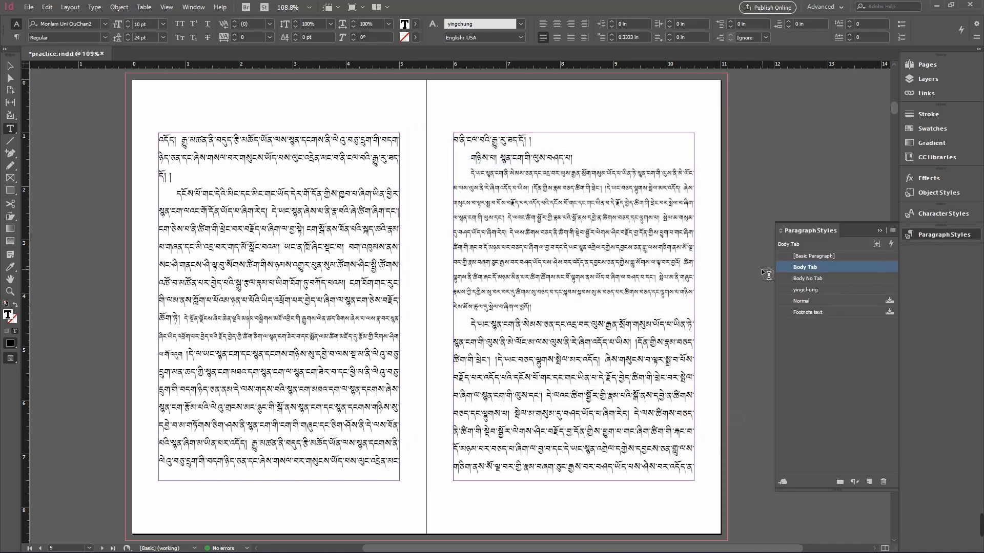
{"action": "double_click", "coordinate": [832, 289]}
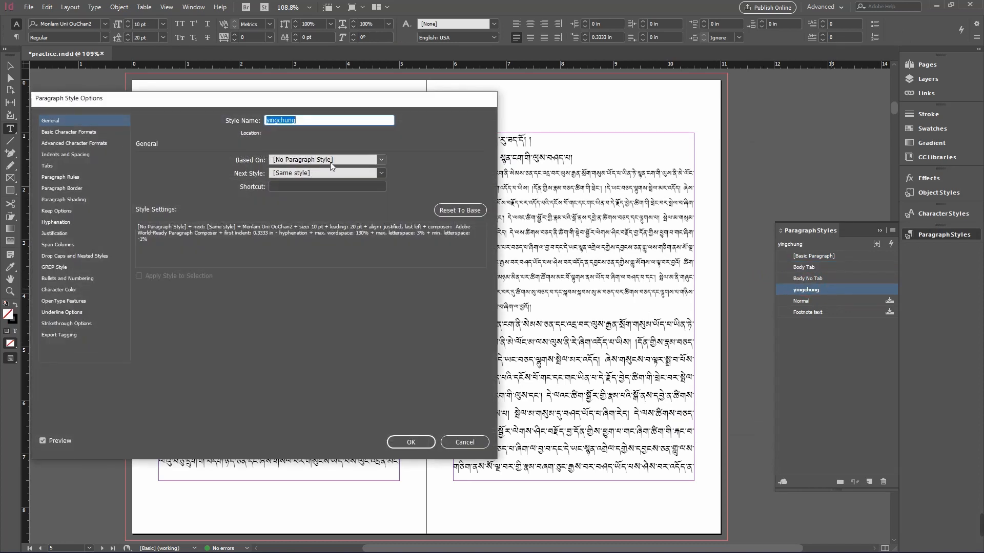
{"action": "left_click_drag", "start_coordinate": [261, 103], "coordinate": [353, 115]}
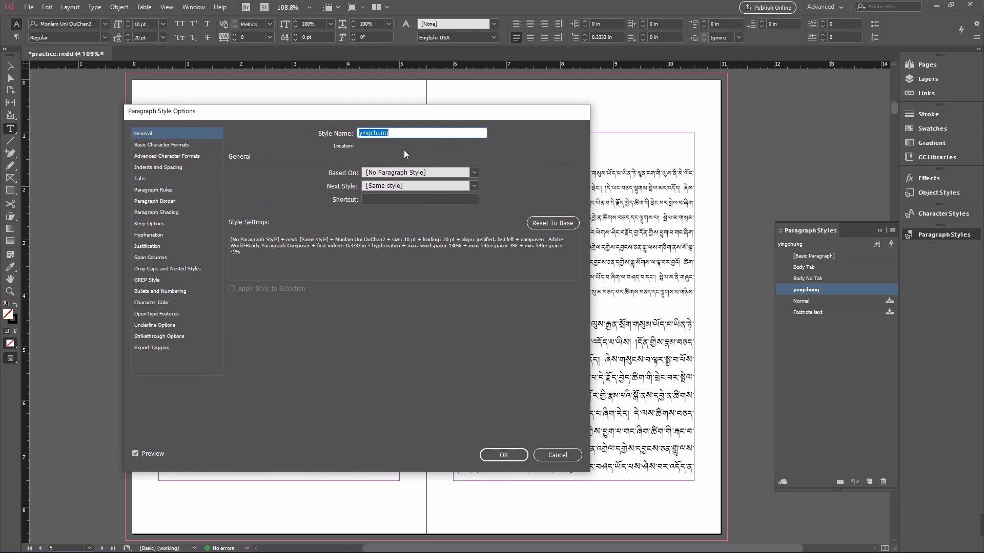
{"action": "left_click", "coordinate": [184, 146]}
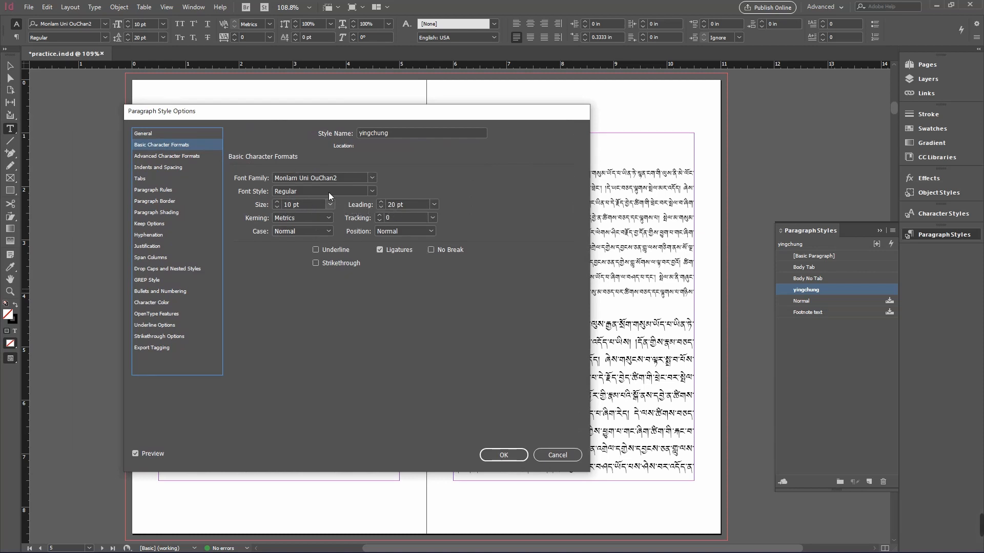
{"action": "left_click", "coordinate": [506, 455]}
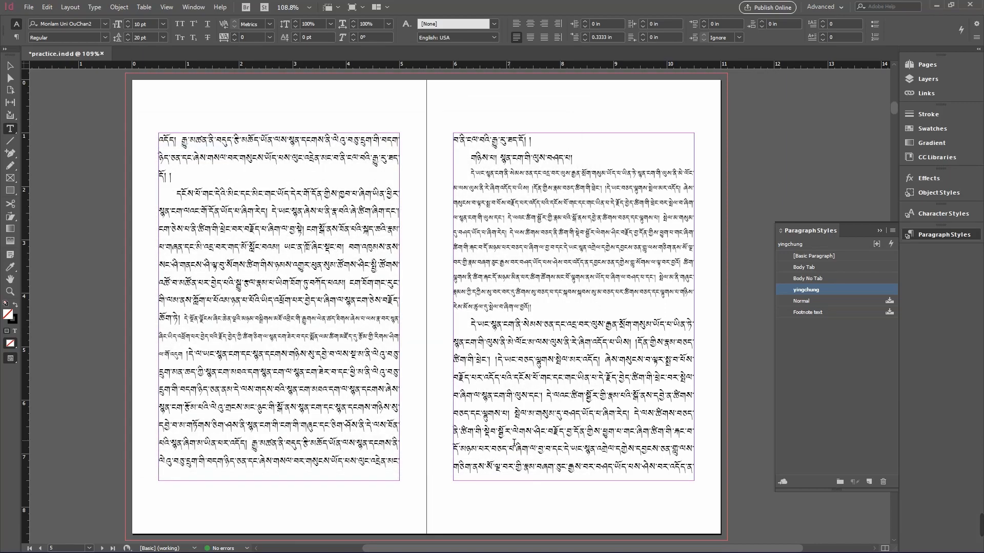
- Apply the yingchung paragraph style to the paragraph running from the left page's end onto the right page of the page 7 spread
{"action": "scroll", "coordinate": [529, 391], "scroll_direction": "down", "scroll_amount": 3}
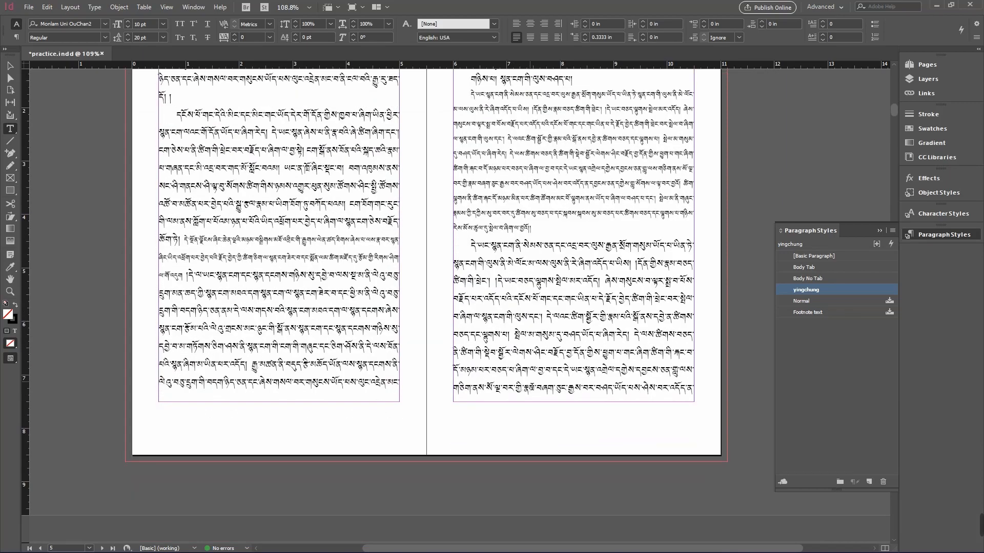
{"action": "scroll", "coordinate": [533, 389], "scroll_direction": "down", "scroll_amount": 15}
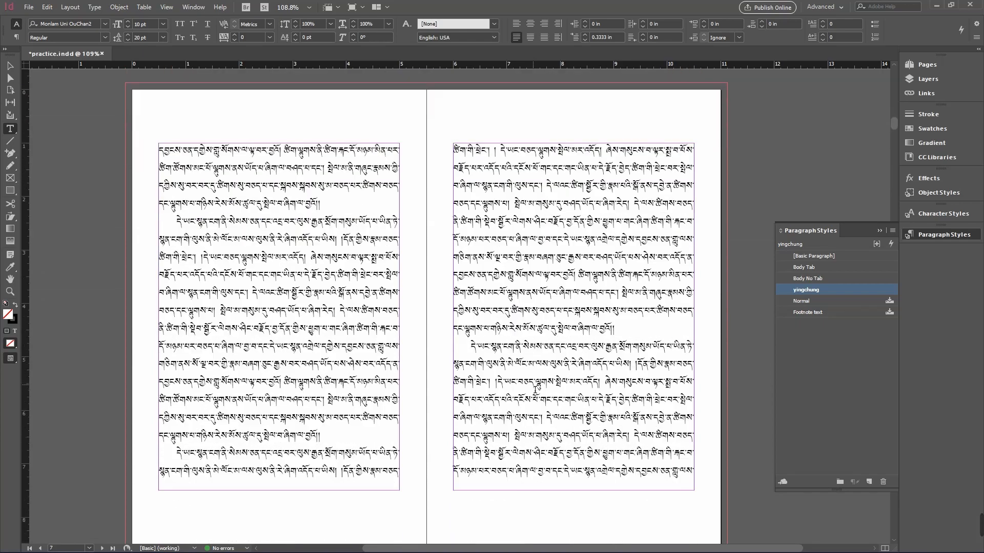
{"action": "scroll", "coordinate": [535, 389], "scroll_direction": "down", "scroll_amount": 6}
{"action": "scroll", "coordinate": [535, 389], "scroll_direction": "up", "scroll_amount": 6}
{"action": "left_click_drag", "start_coordinate": [614, 329], "coordinate": [183, 459]}
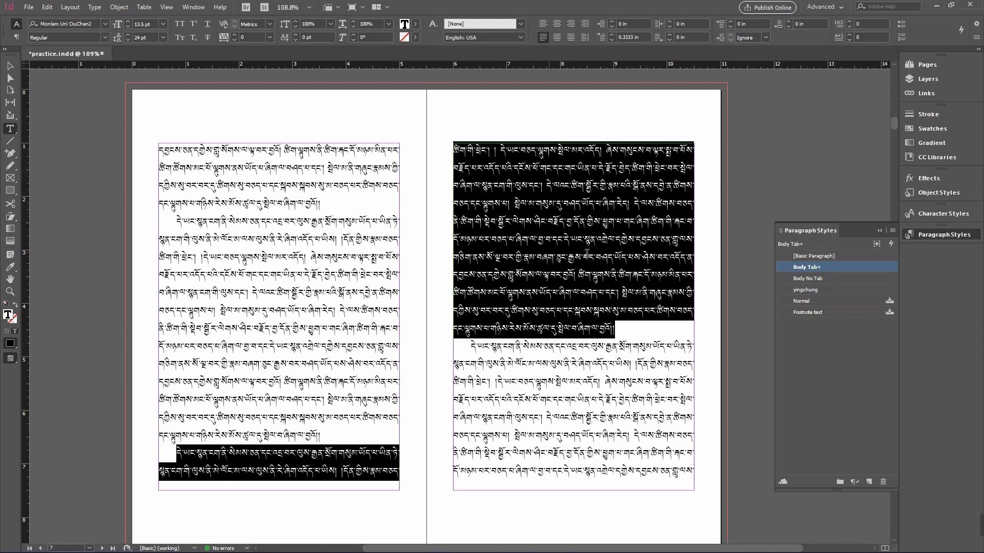
{"action": "left_click", "coordinate": [572, 261]}
{"action": "left_click", "coordinate": [569, 238]}
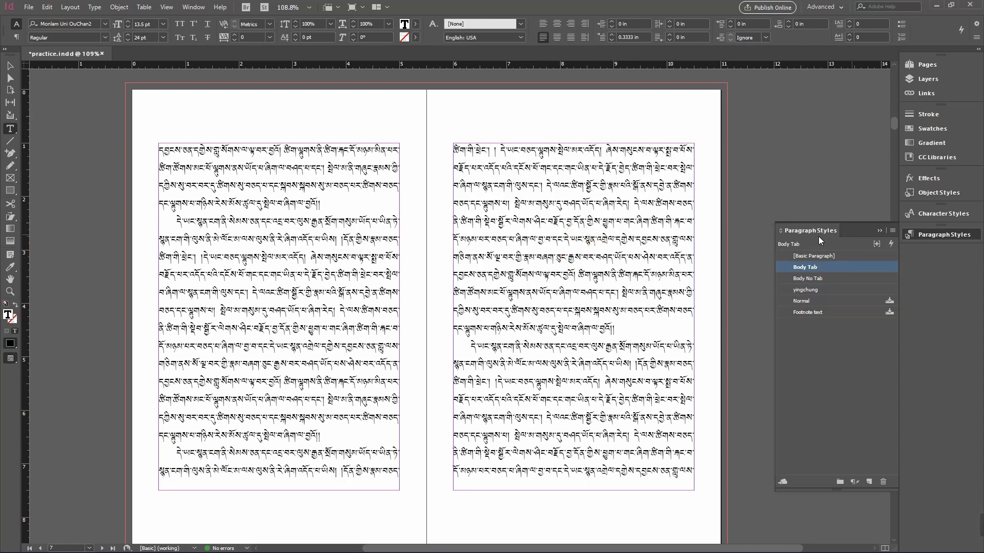
{"action": "left_click", "coordinate": [805, 290]}
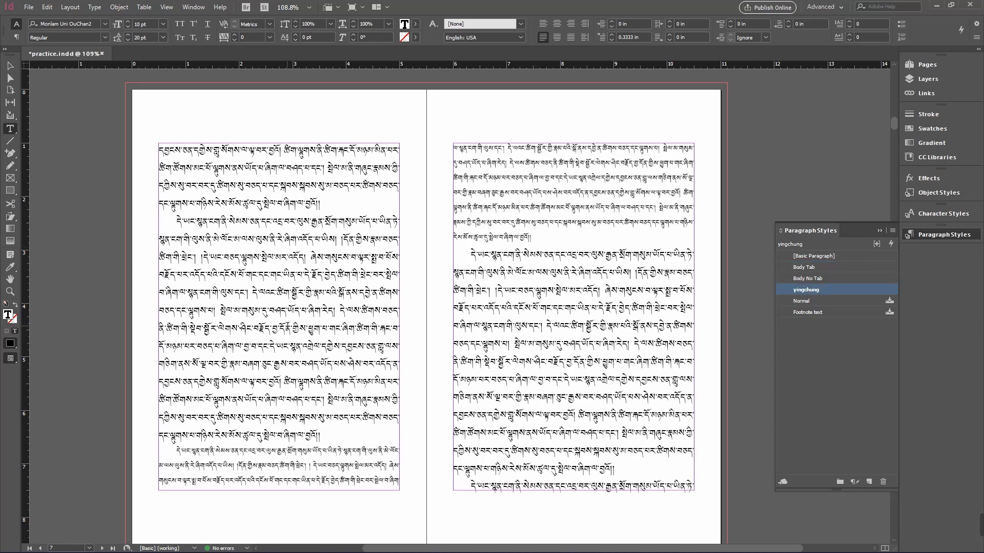
- Apply the yingchung character style to a passage of about two lines in the middle of the left page's long paragraph
{"action": "left_click_drag", "start_coordinate": [253, 295], "coordinate": [340, 314]}
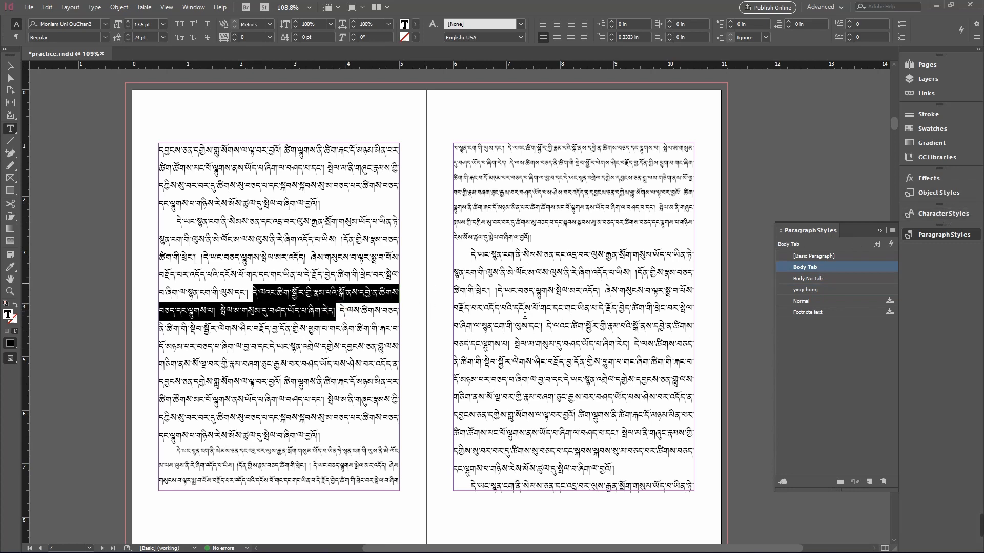
{"action": "left_click", "coordinate": [339, 317]}
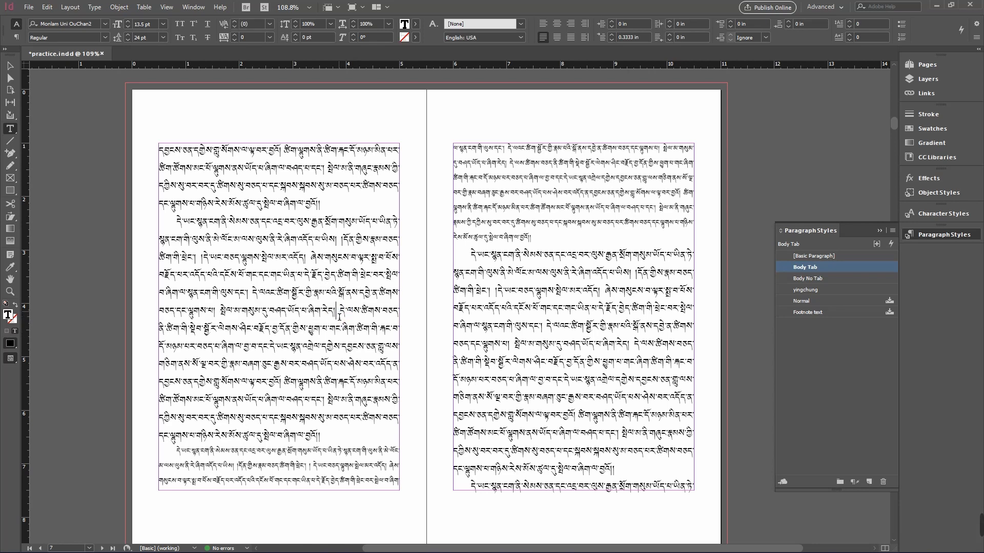
{"action": "left_click_drag", "start_coordinate": [337, 314], "coordinate": [256, 299]}
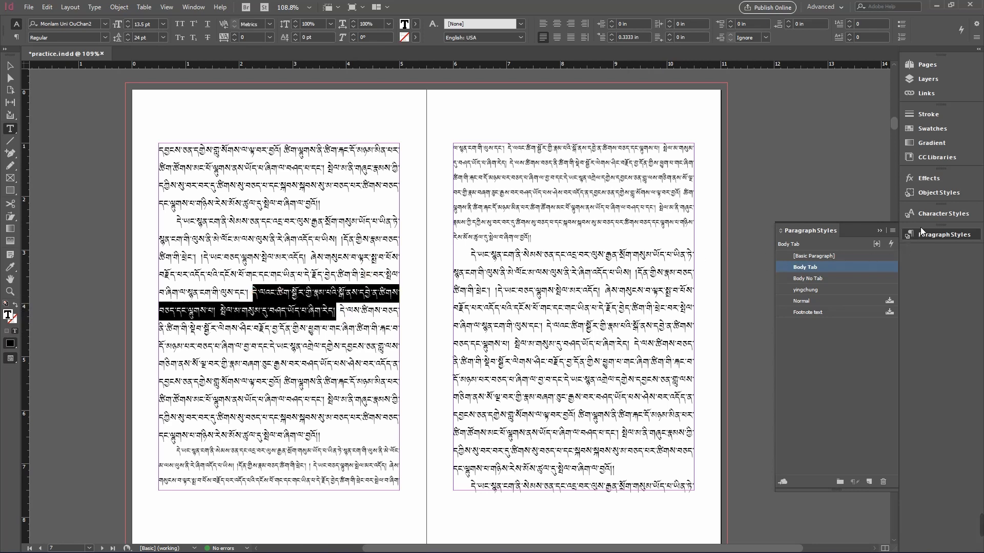
{"action": "left_click", "coordinate": [926, 214]}
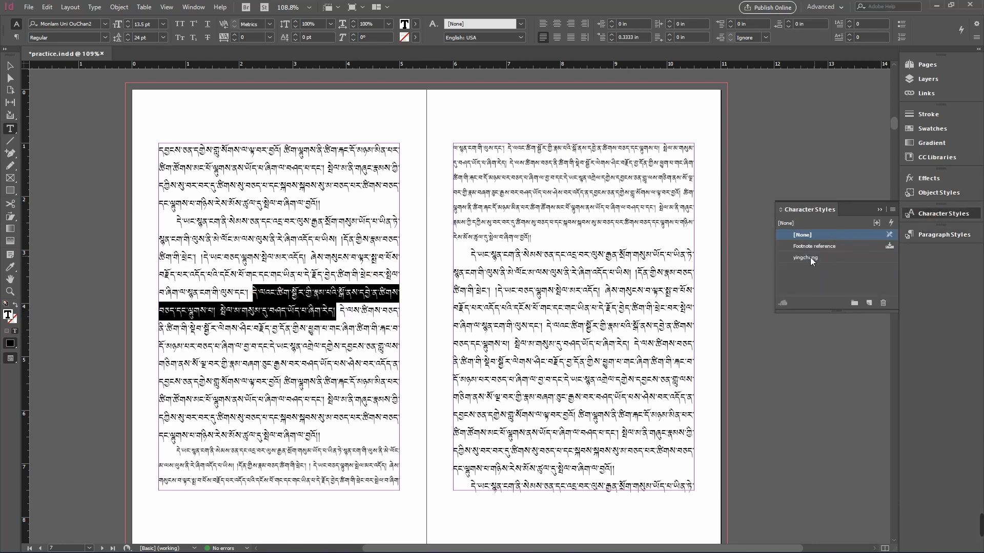
{"action": "left_click", "coordinate": [831, 258]}
{"action": "left_click", "coordinate": [260, 328]}
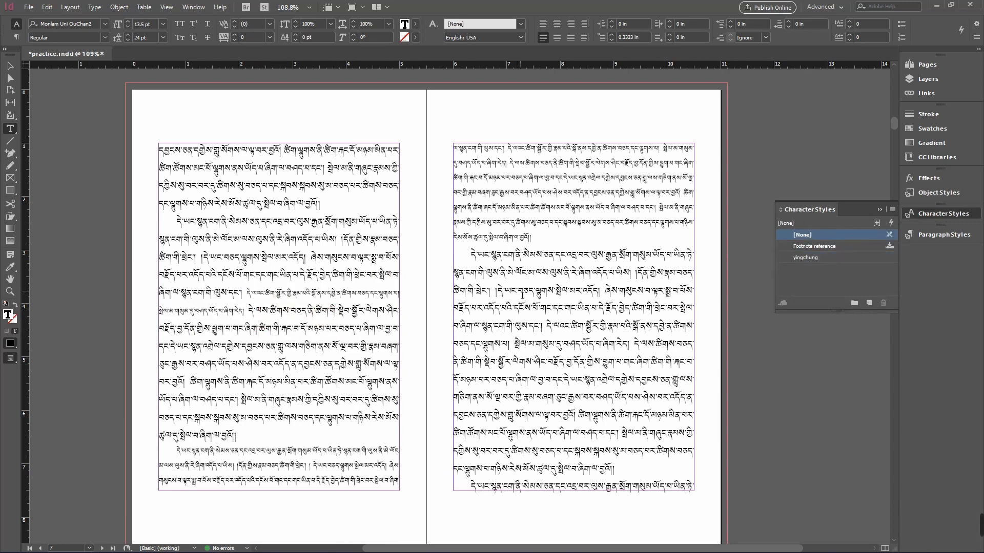
- Apply the yingchung character style to a short phrase in the third line of the right page's second paragraph, and check its style
{"action": "left_click_drag", "start_coordinate": [519, 290], "coordinate": [596, 302]}
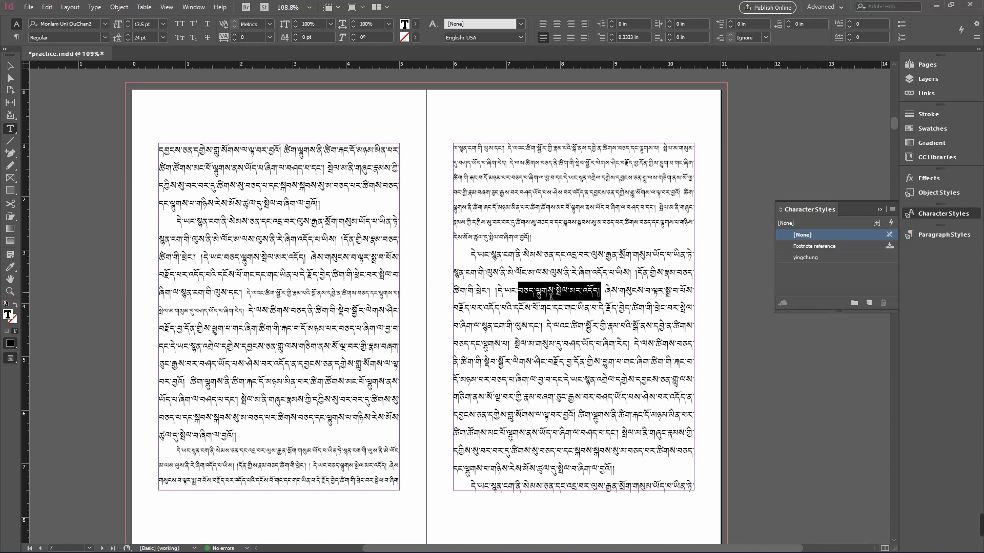
{"action": "left_click", "coordinate": [830, 257]}
{"action": "left_click", "coordinate": [580, 307]}
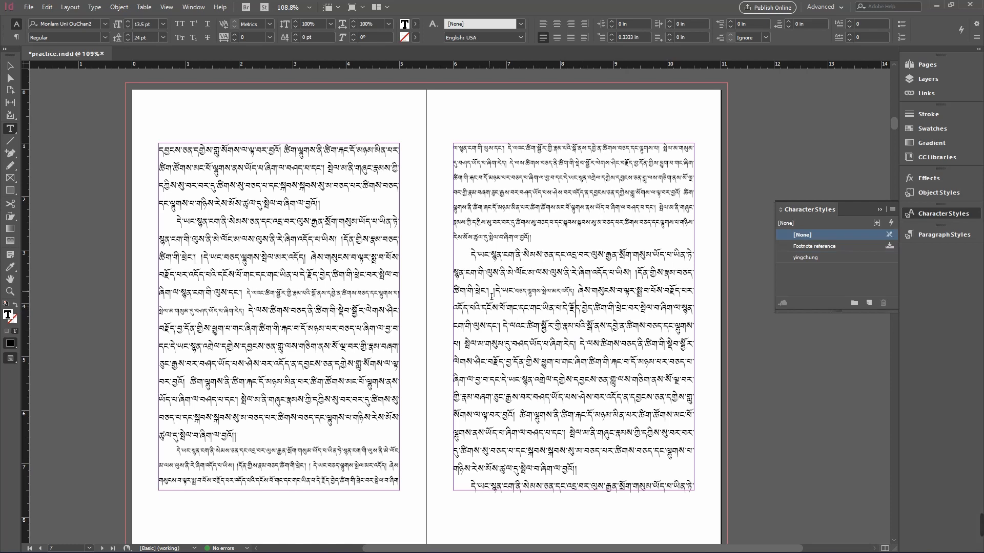
{"action": "left_click_drag", "start_coordinate": [495, 291], "coordinate": [575, 291]}
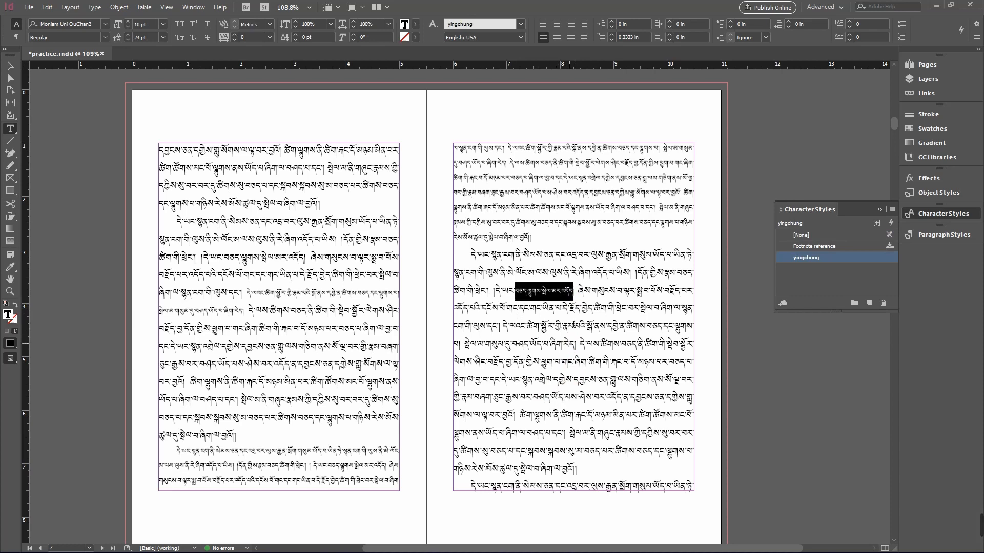
{"action": "left_click", "coordinate": [583, 292]}
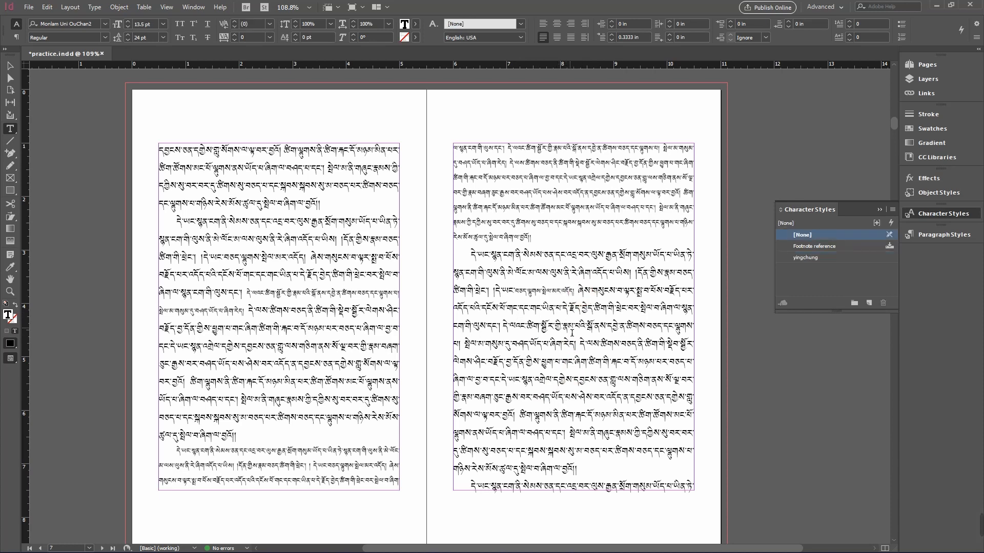
- Apply the yingchung character style to a passage of about two lines following the small phrase in the right page's second paragraph
{"action": "left_click_drag", "start_coordinate": [617, 291], "coordinate": [505, 328]}
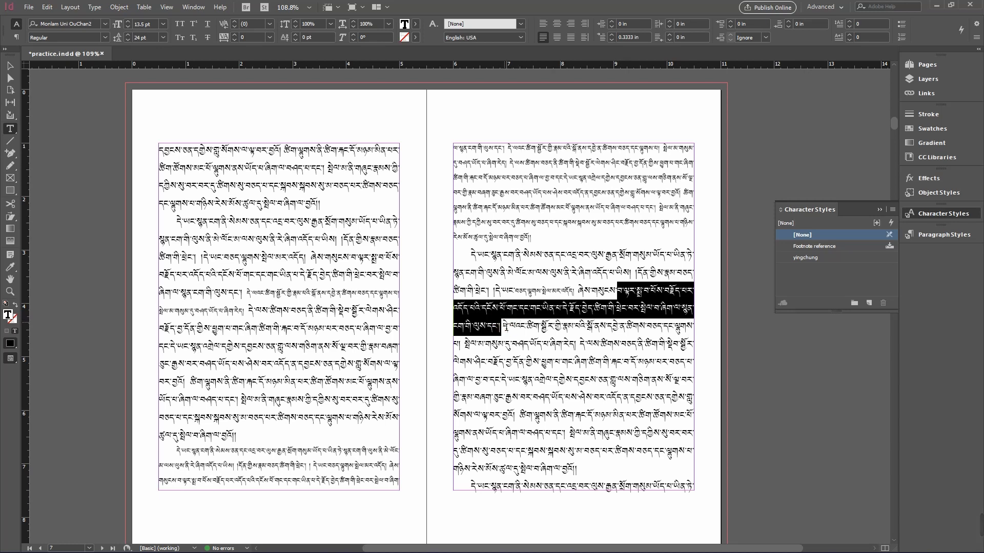
{"action": "left_click", "coordinate": [825, 257]}
{"action": "left_click", "coordinate": [600, 344]}
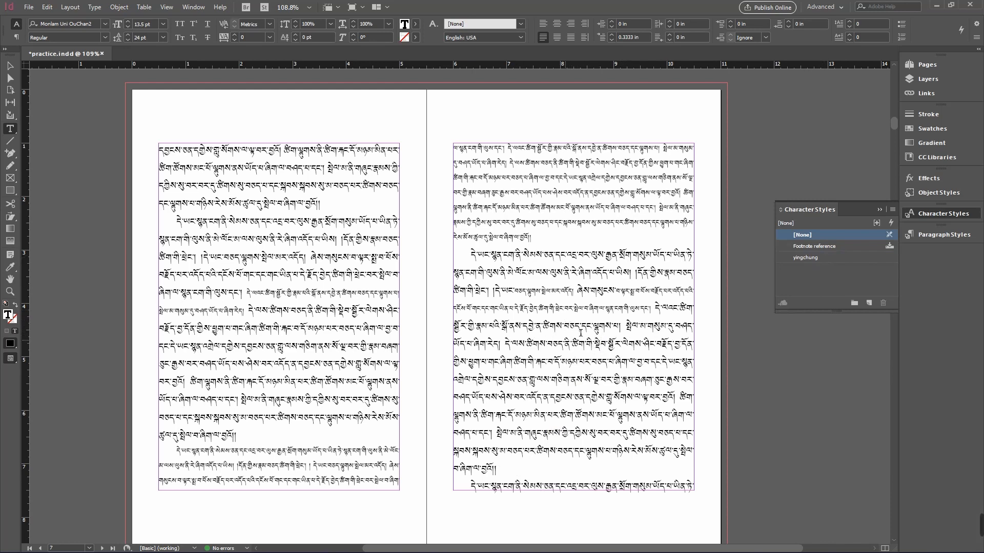
- Delete the Normal paragraph style with [Basic Paragraph] as its replacement, and close the styles lists
{"action": "left_click", "coordinate": [922, 237]}
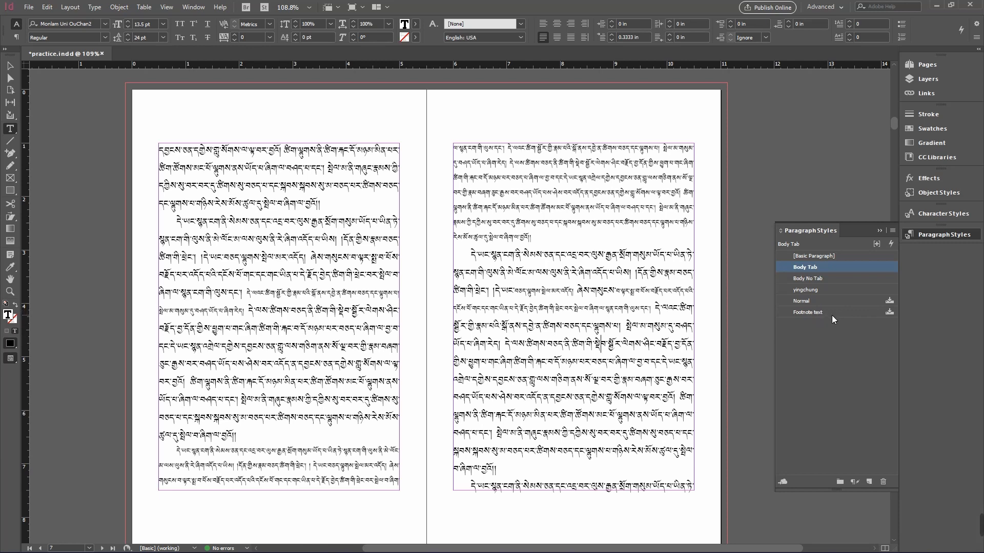
{"action": "left_click", "coordinate": [807, 290]}
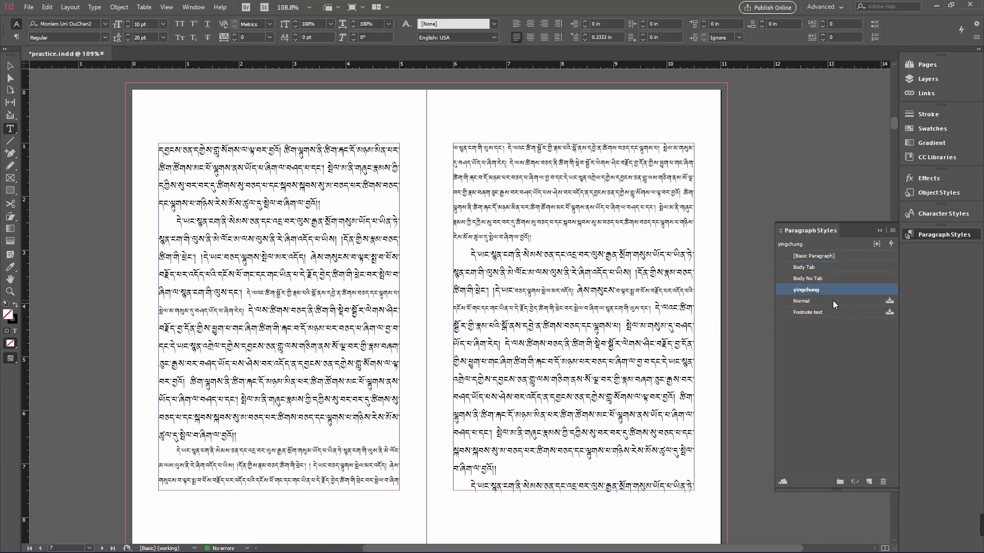
{"action": "left_click", "coordinate": [835, 301]}
{"action": "right_click", "coordinate": [840, 300]}
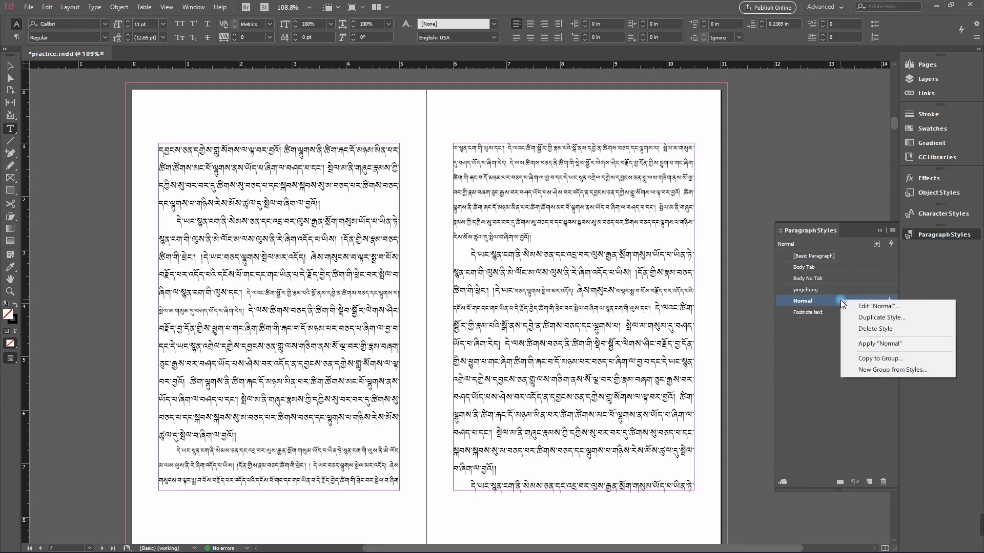
{"action": "left_click", "coordinate": [875, 329]}
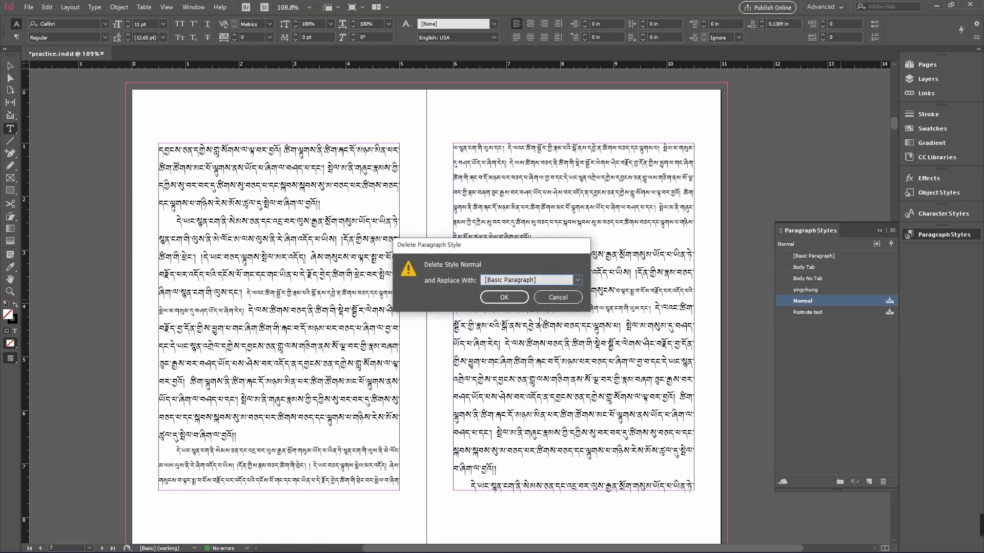
{"action": "left_click", "coordinate": [502, 298]}
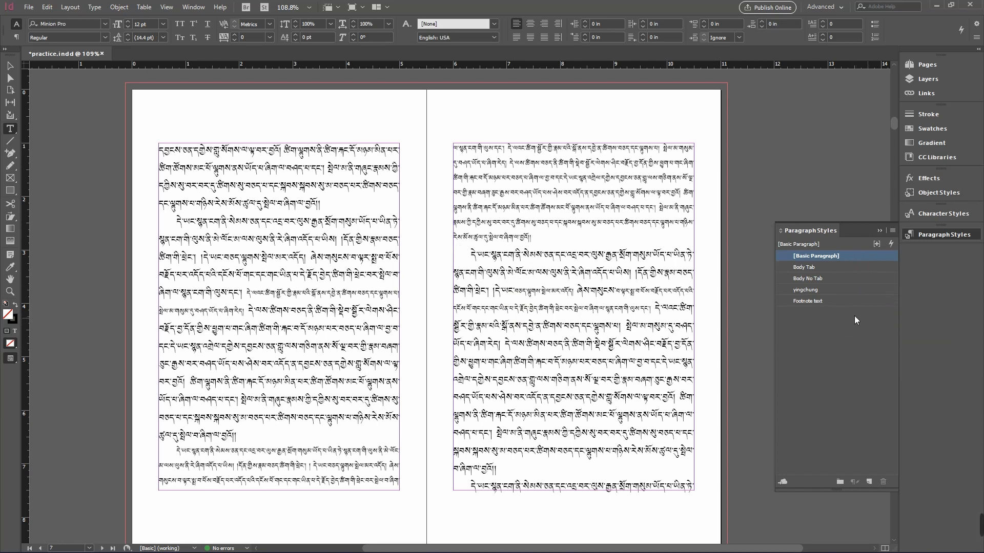
{"action": "left_click", "coordinate": [935, 213]}
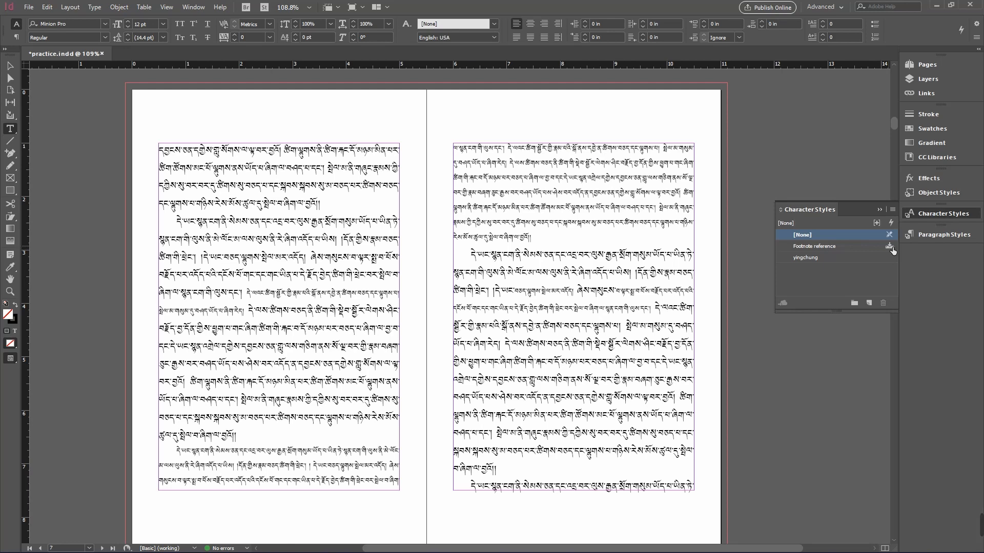
{"action": "left_click", "coordinate": [945, 213]}
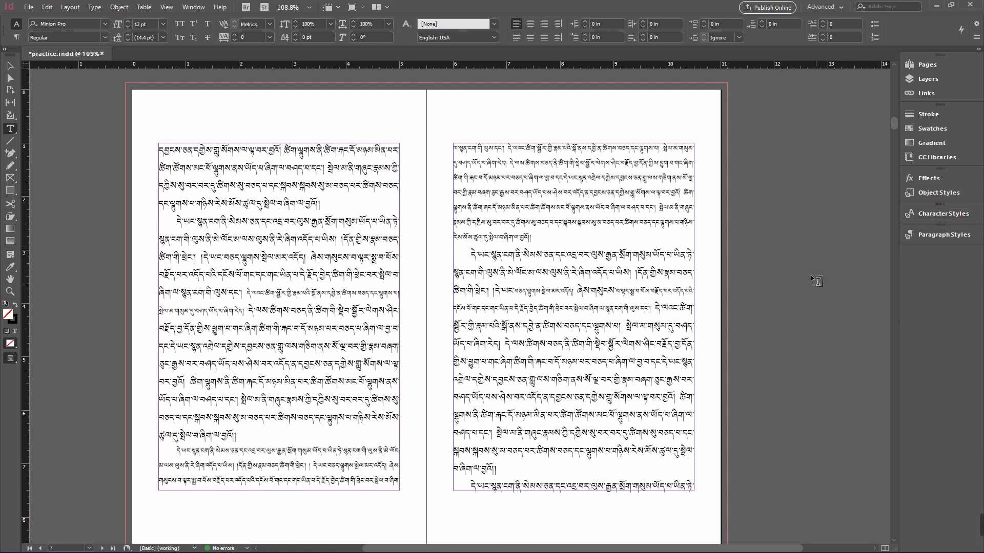